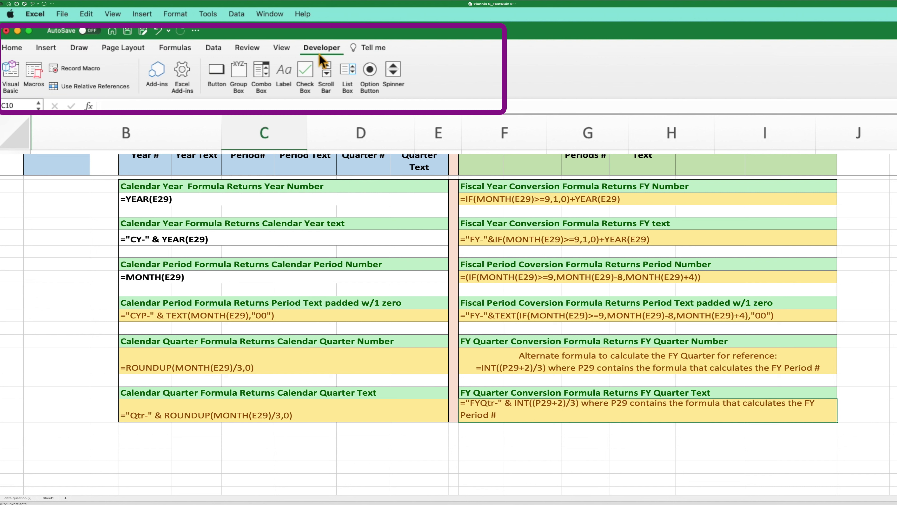
# - Enable the Developer tab in the Ribbon & Toolbar preferences, save the change, and display that tab's commands
pyautogui.click(20, 49)
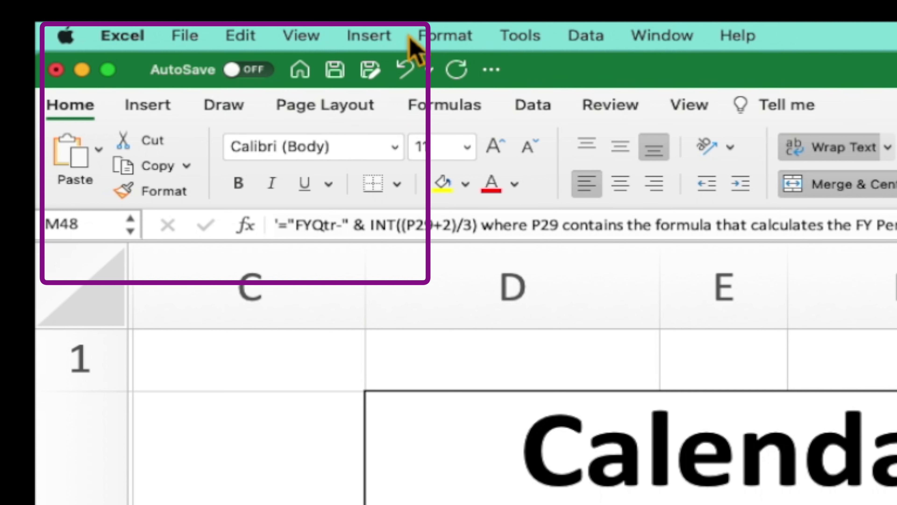
pyautogui.click(138, 38)
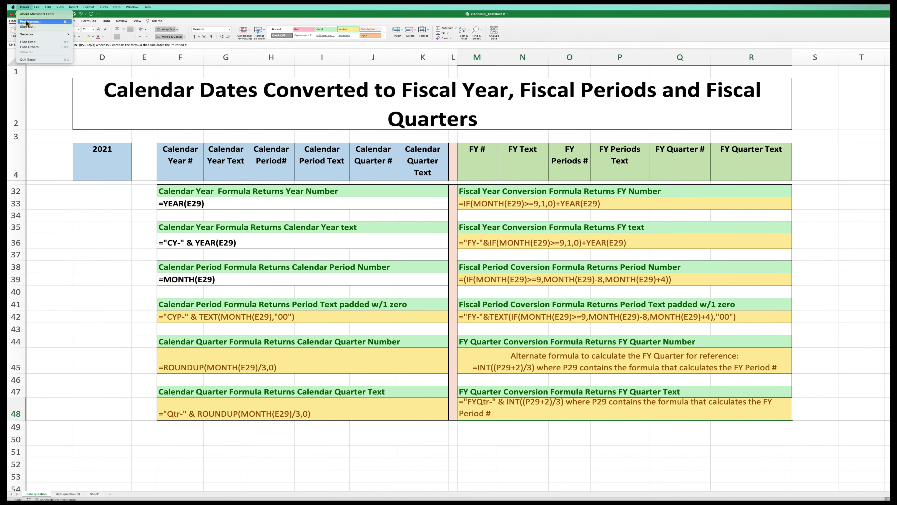
pyautogui.click(131, 108)
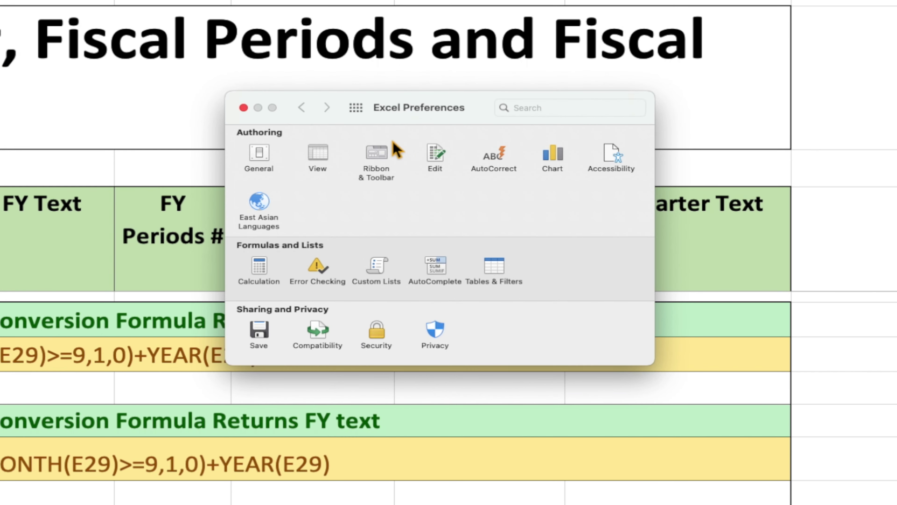
pyautogui.click(380, 157)
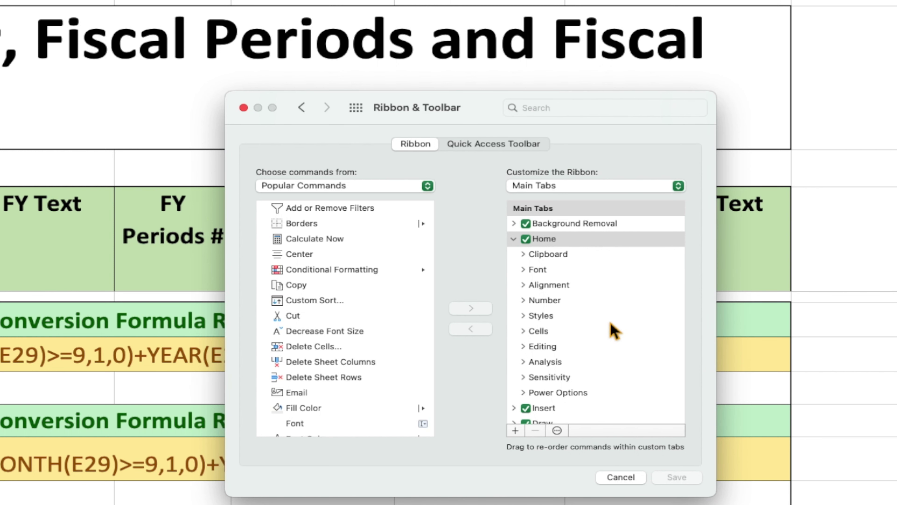
pyautogui.scroll(-5, 611, 327)
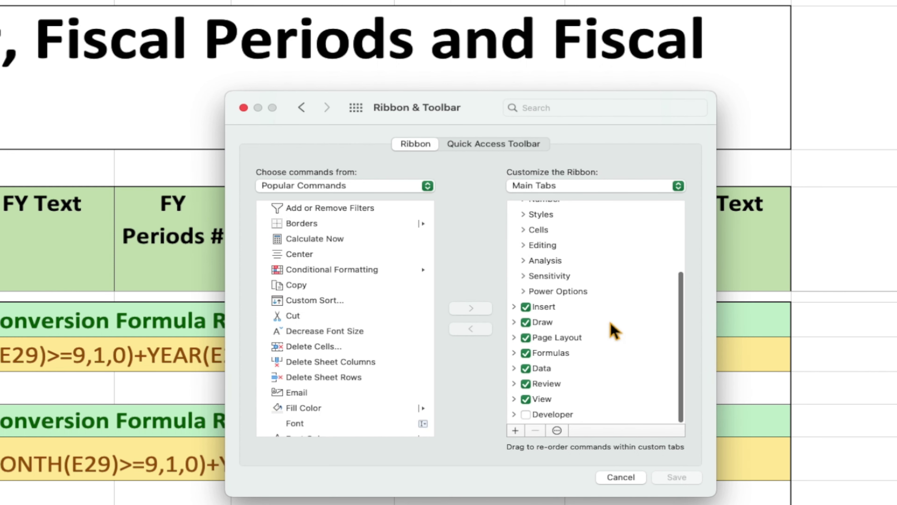
pyautogui.click(526, 416)
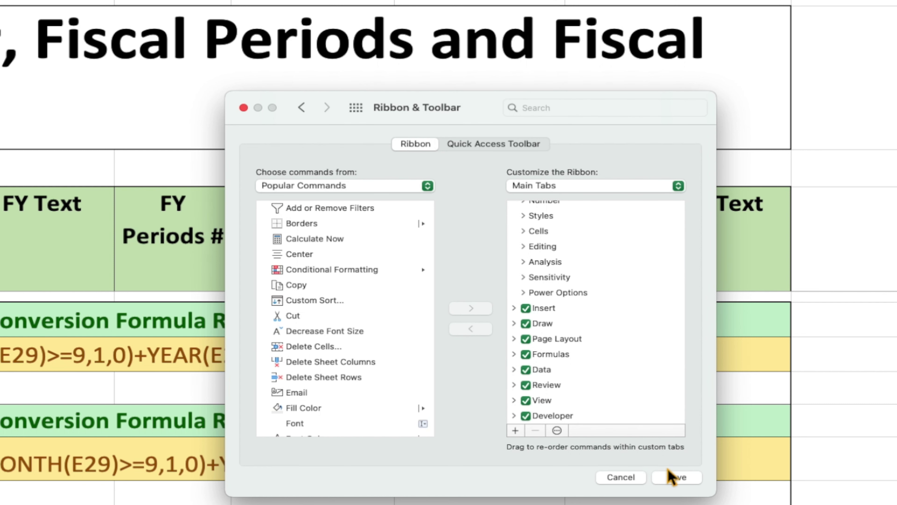
pyautogui.click(676, 478)
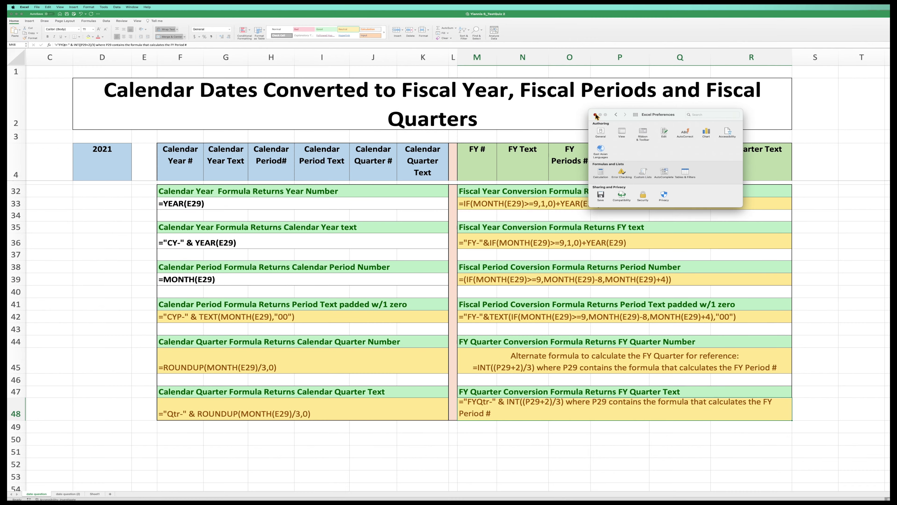
pyautogui.click(543, 113)
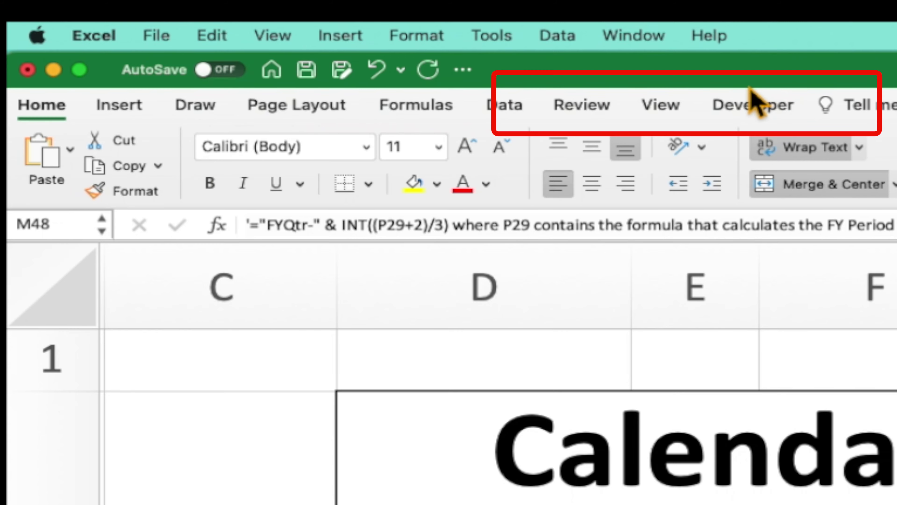
pyautogui.click(759, 113)
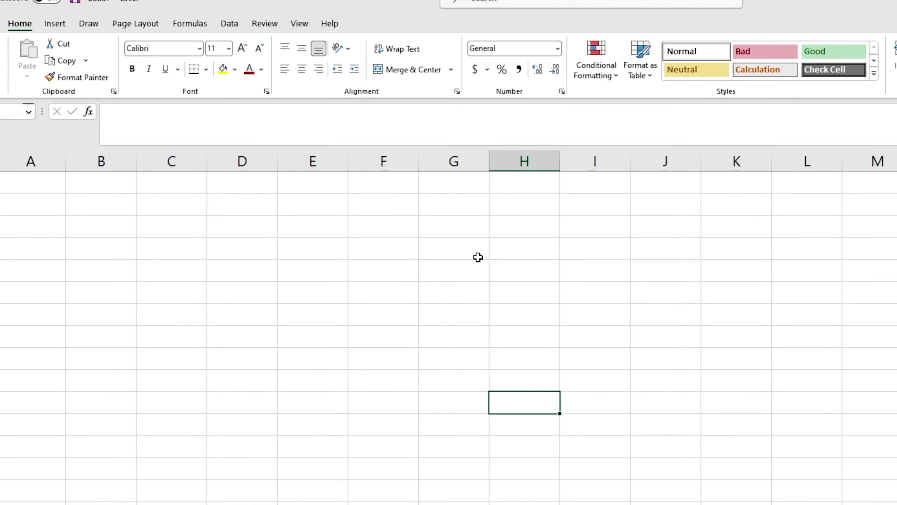
# - In Excel for Windows, customize the ribbon directly to include the Developer main tab and show its commands
pyautogui.rightClick(448, 46)
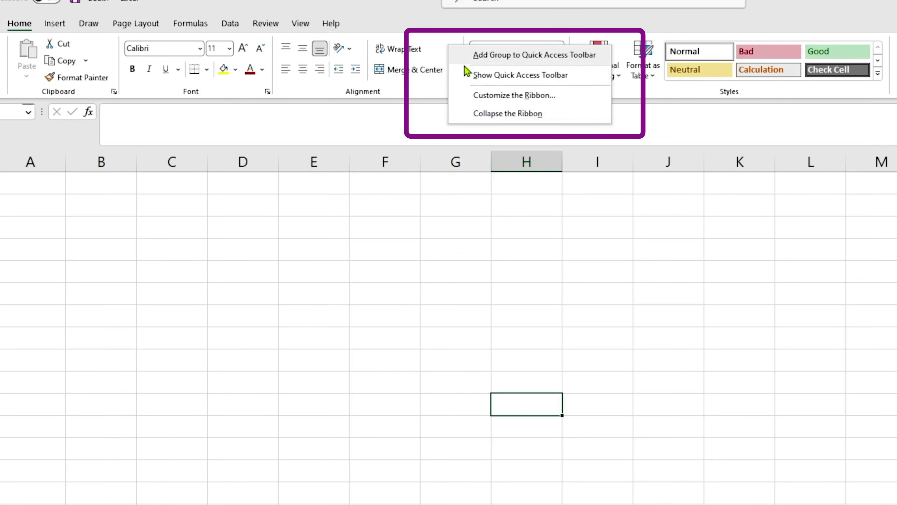
pyautogui.click(479, 99)
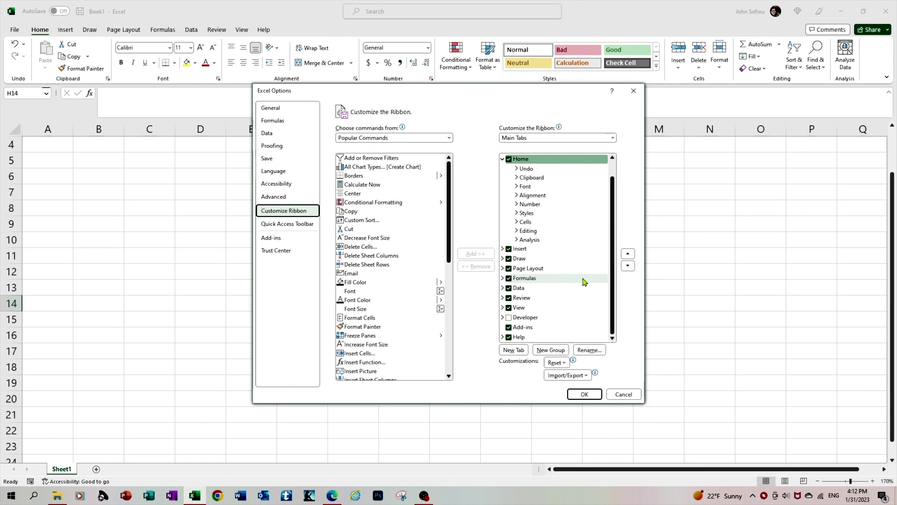
pyautogui.click(520, 318)
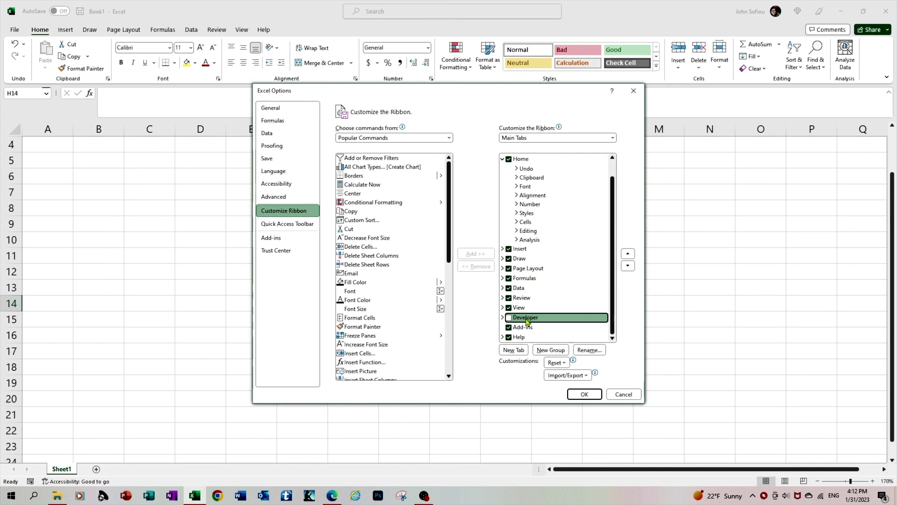
pyautogui.click(509, 318)
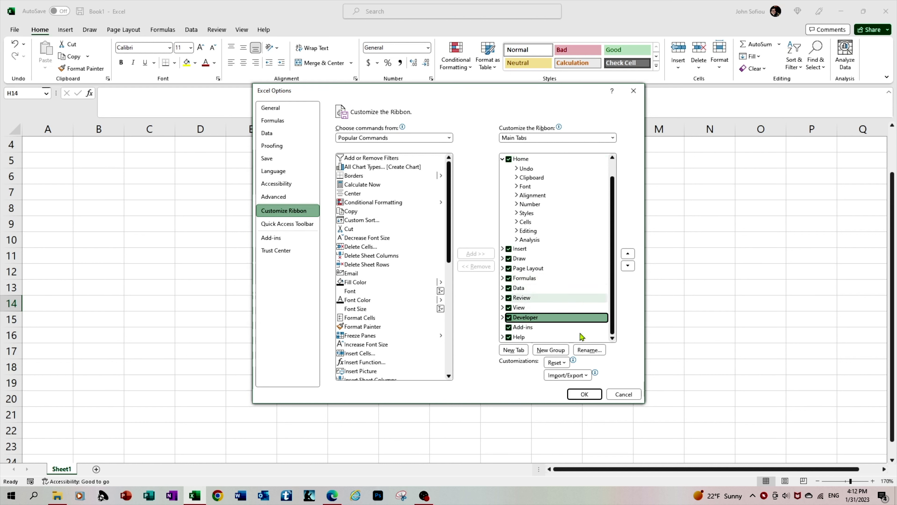
pyautogui.click(582, 393)
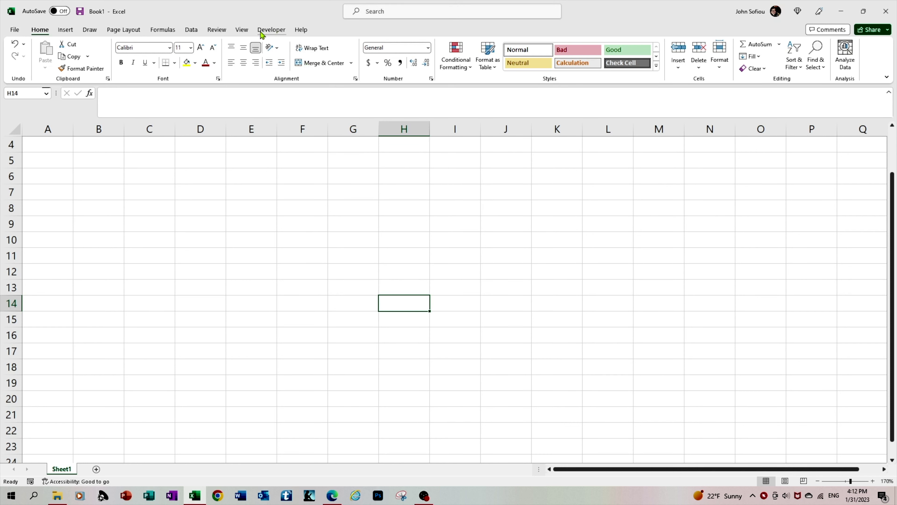
pyautogui.click(271, 30)
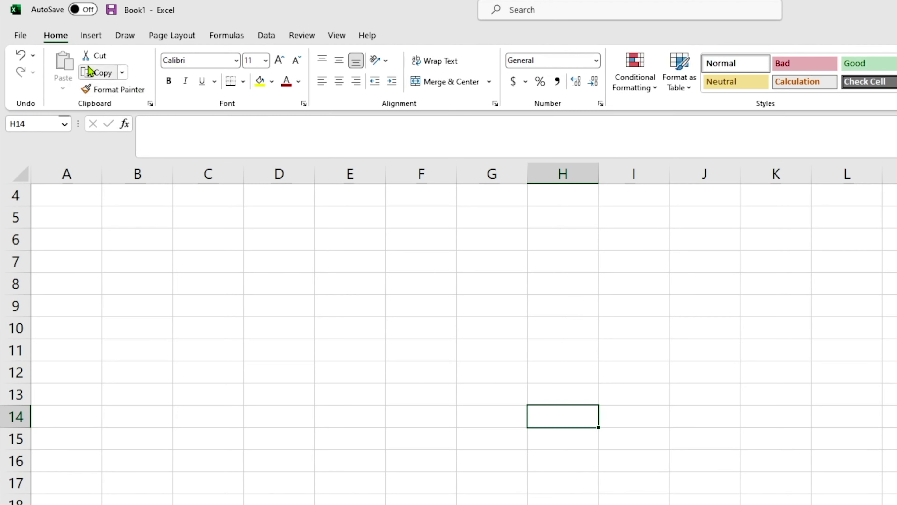
# - Turn on the Developer main tab through the Customize Ribbon page of Excel Options and display its commands
pyautogui.click(20, 35)
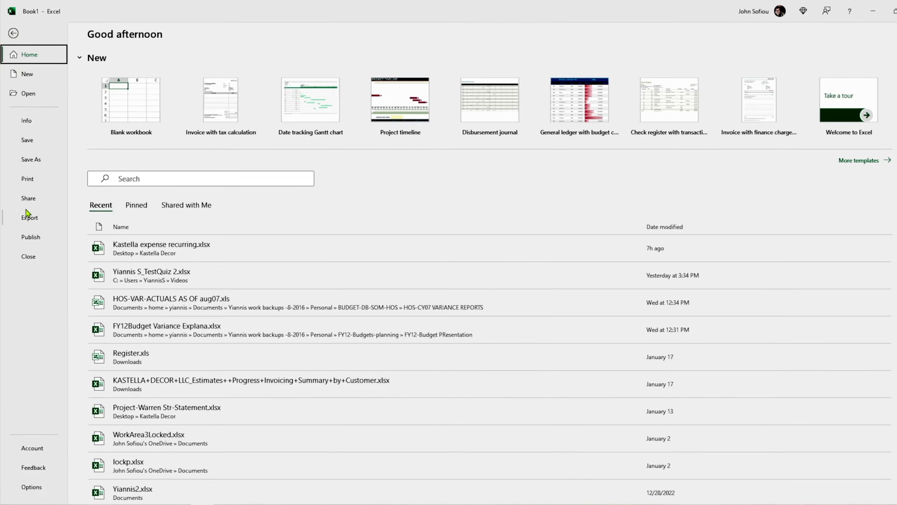
pyautogui.click(32, 470)
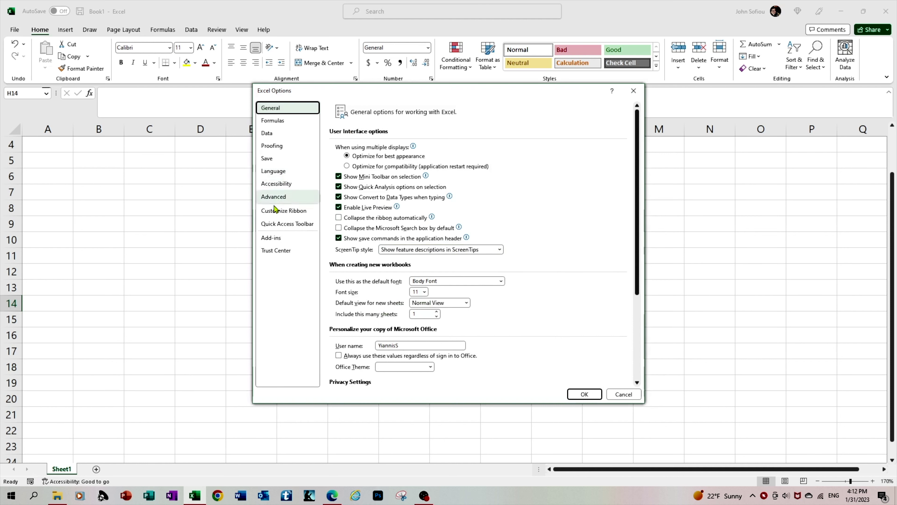
pyautogui.click(302, 212)
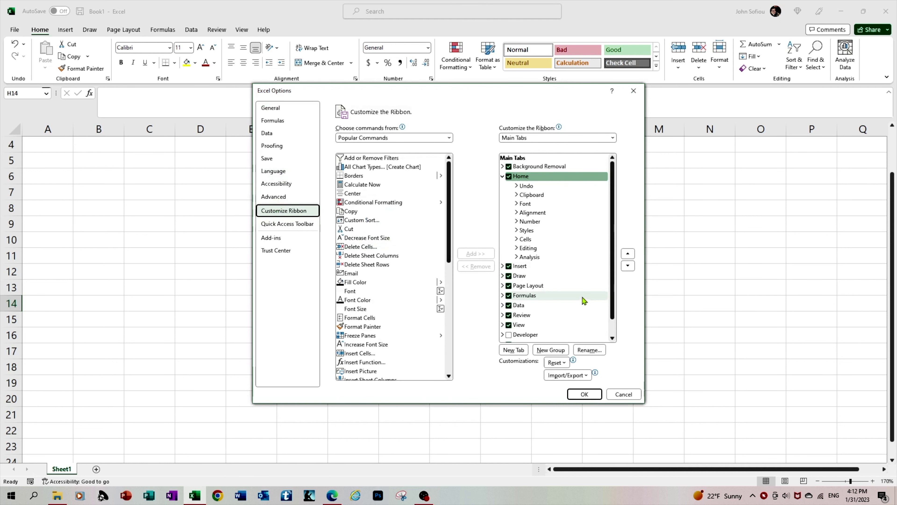
pyautogui.scroll(-1, 519, 286)
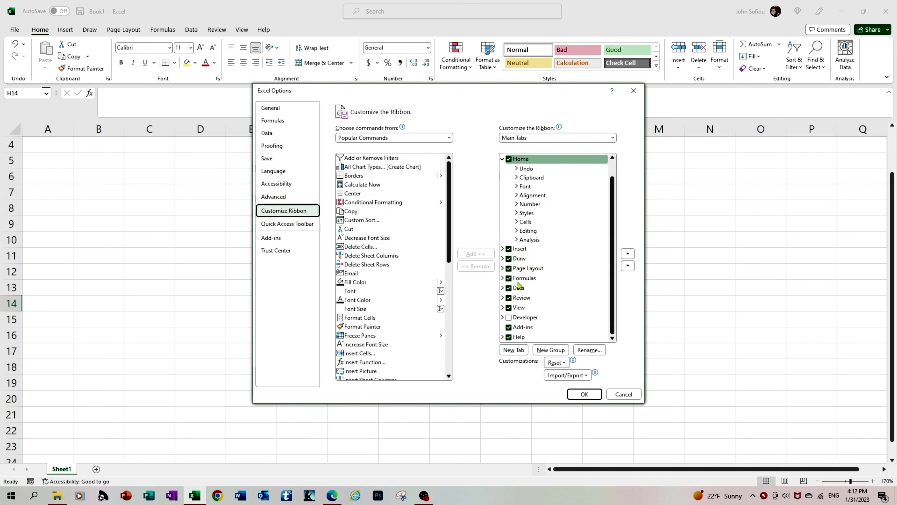
pyautogui.click(508, 317)
pyautogui.click(575, 396)
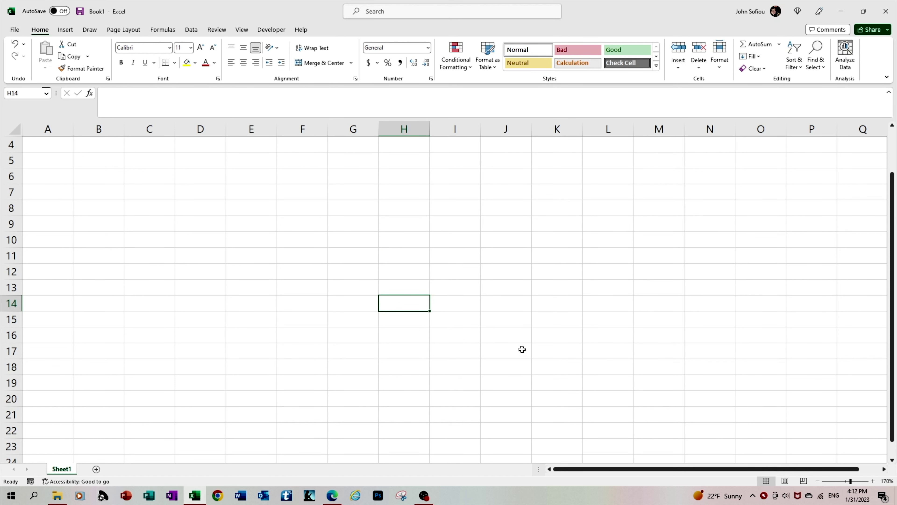
pyautogui.click(271, 30)
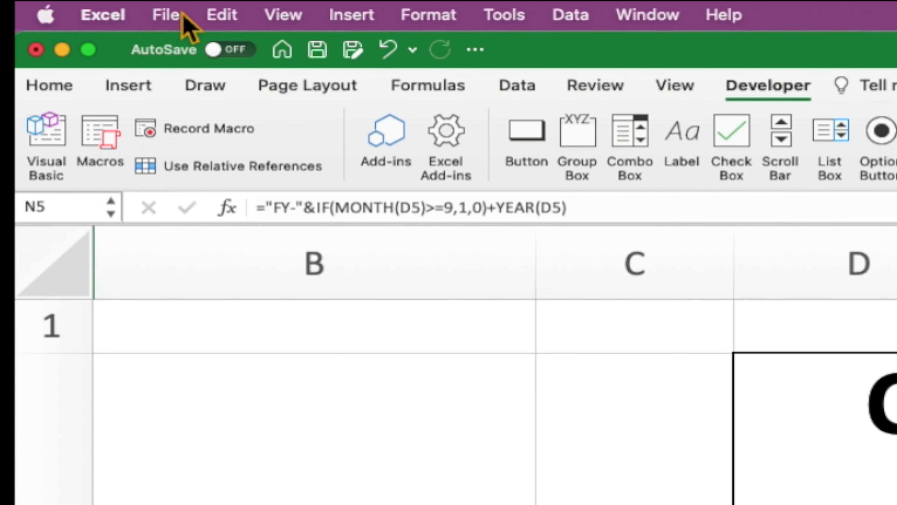
# - In Excel for Mac, start saving a copy of the workbook with the Excel Macro-Enabled Workbook (.xlsm) file format
pyautogui.click(175, 25)
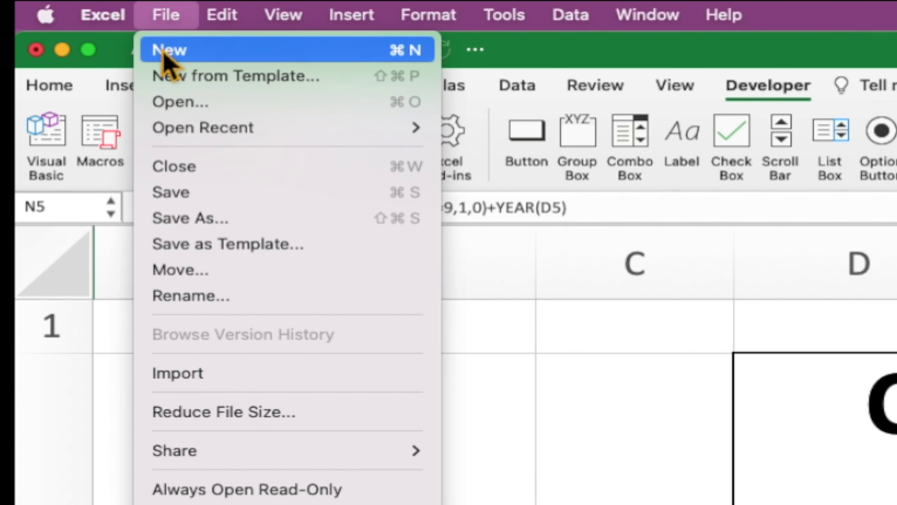
pyautogui.click(182, 221)
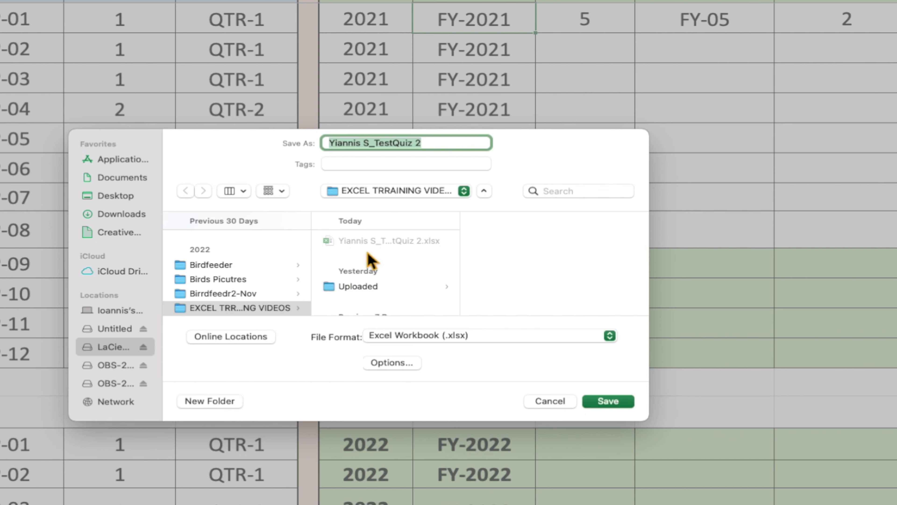
pyautogui.click(610, 337)
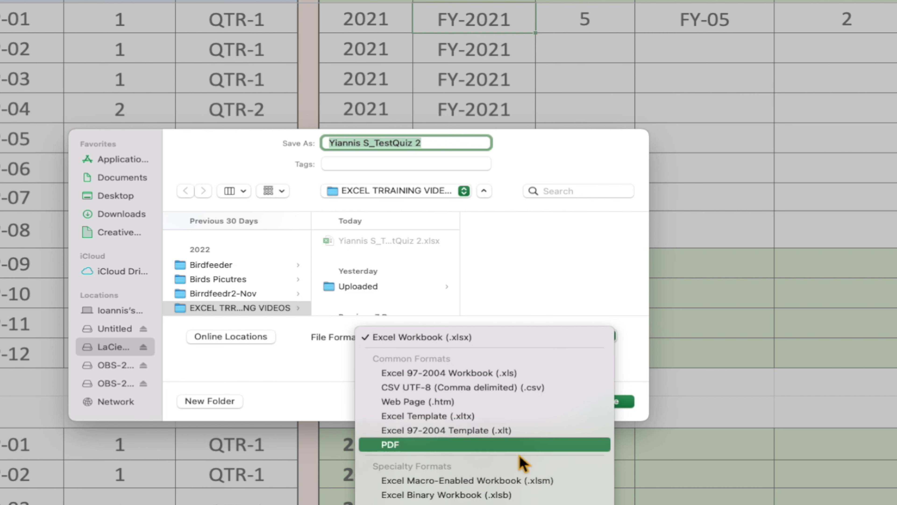
pyautogui.click(516, 481)
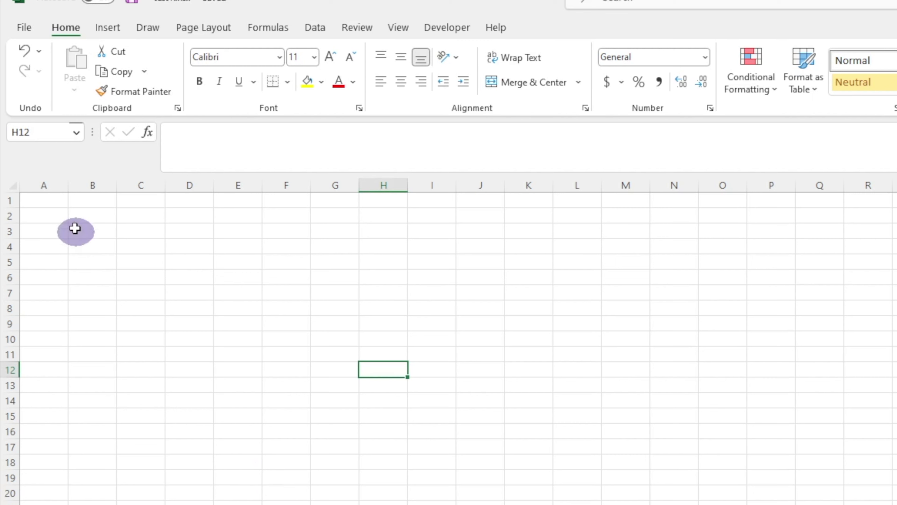
# - In Excel for Windows, choose Excel Macro-Enabled Workbook (*.xlsm) as the format for saving the test1 workbook in Videos
pyautogui.click(24, 28)
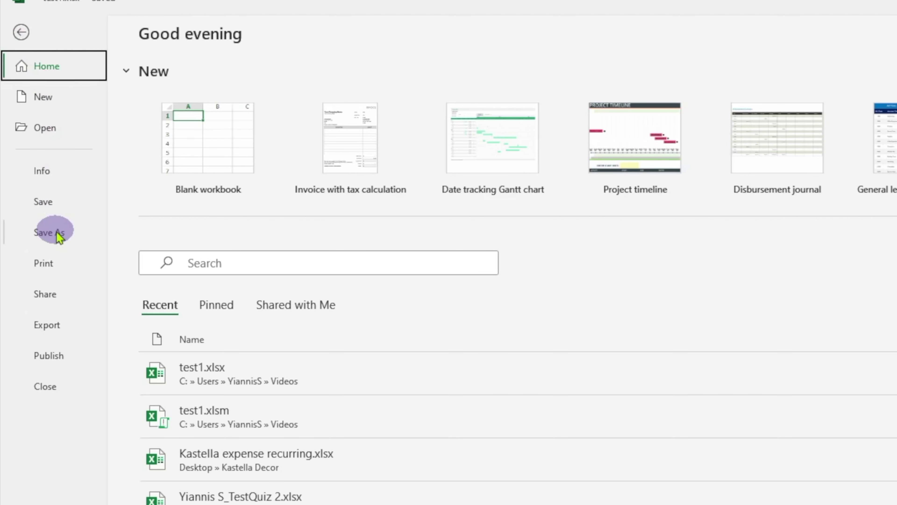
pyautogui.click(56, 233)
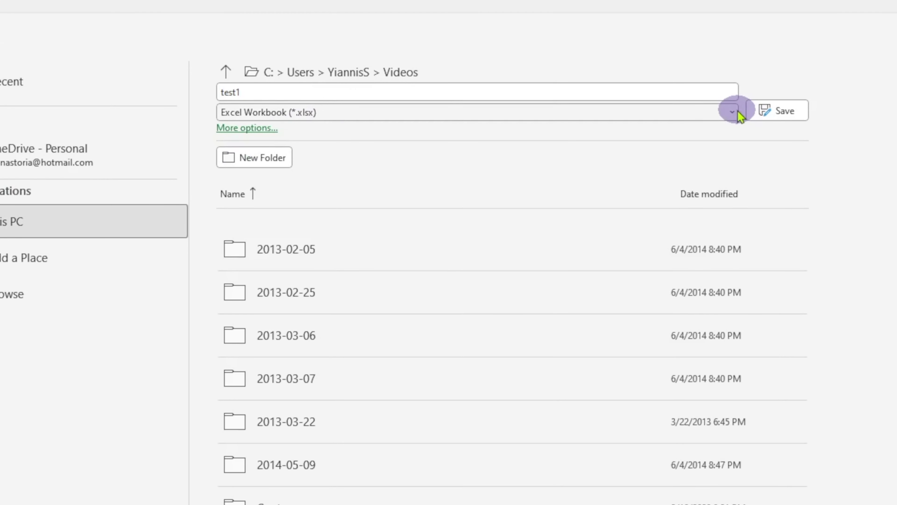
pyautogui.click(728, 114)
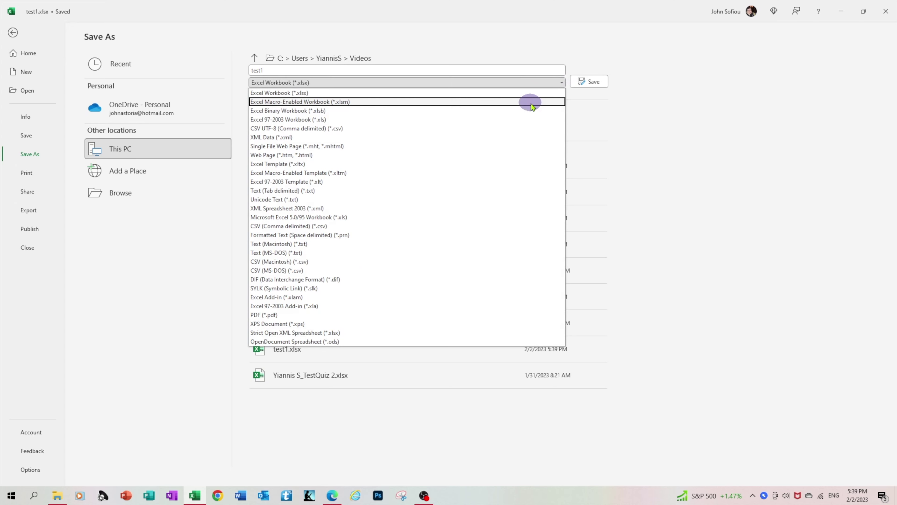
pyautogui.click(533, 102)
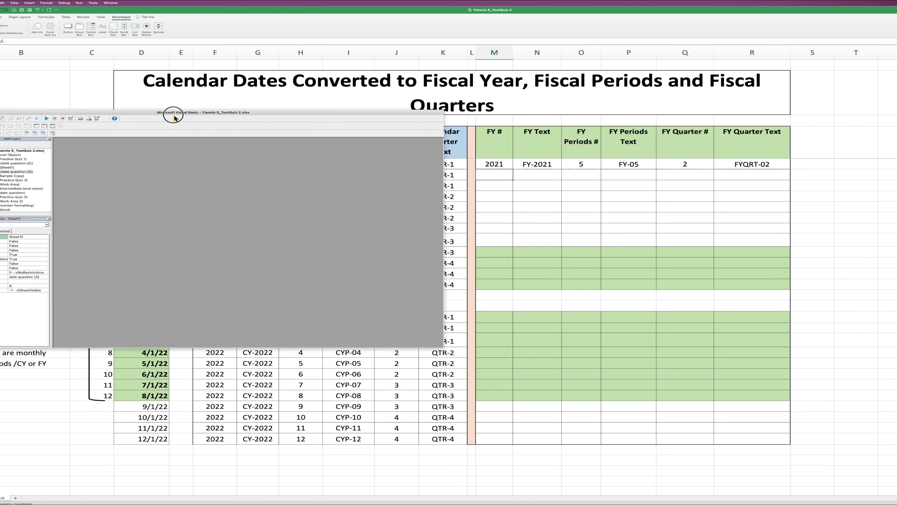
# - Move the Visual Basic editor window clear of the calendar columns and insert a new standard module into the workbook's VBA project
pyautogui.moveTo(176, 110); pyautogui.dragTo(632, 209)
pyautogui.moveTo(565, 37); pyautogui.dragTo(517, 1)
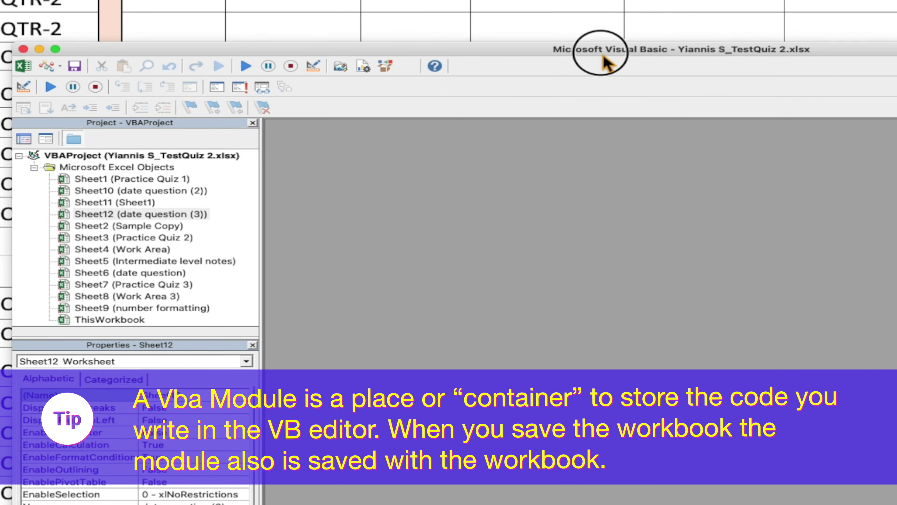
pyautogui.moveTo(603, 56); pyautogui.dragTo(590, 18)
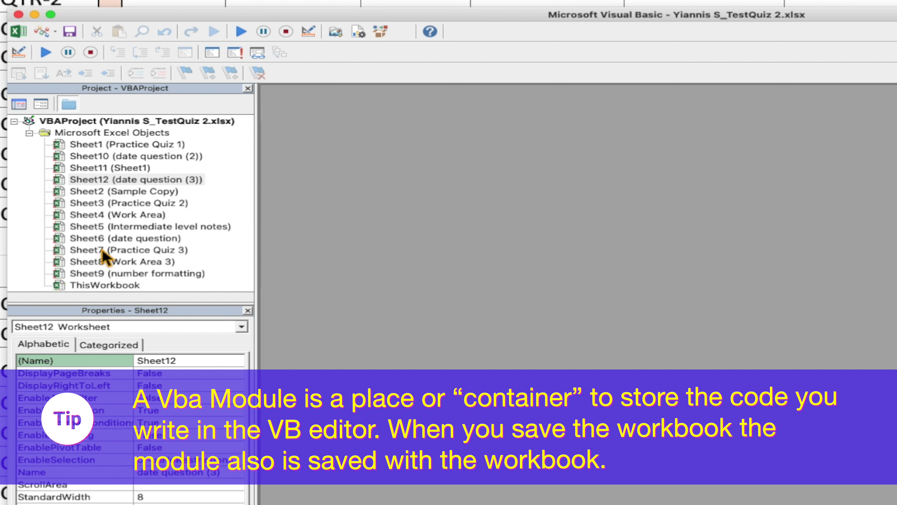
pyautogui.click(100, 285)
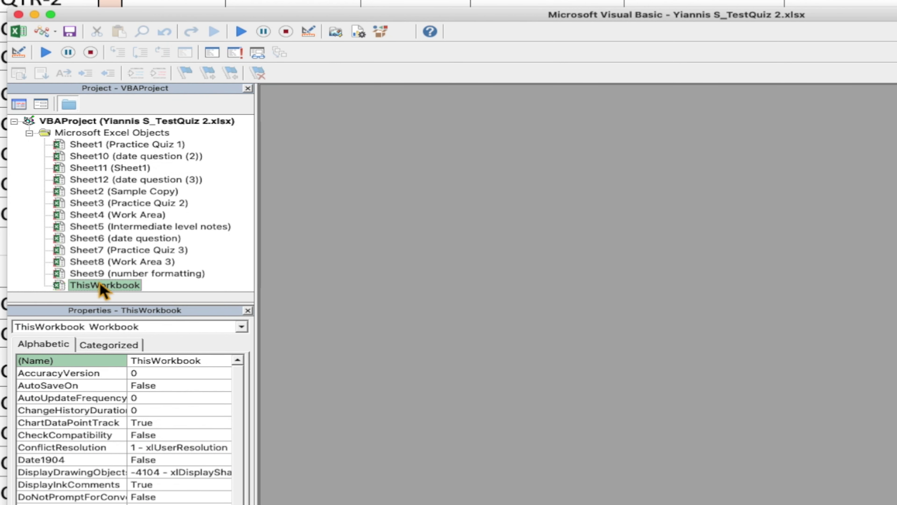
pyautogui.rightClick(102, 289)
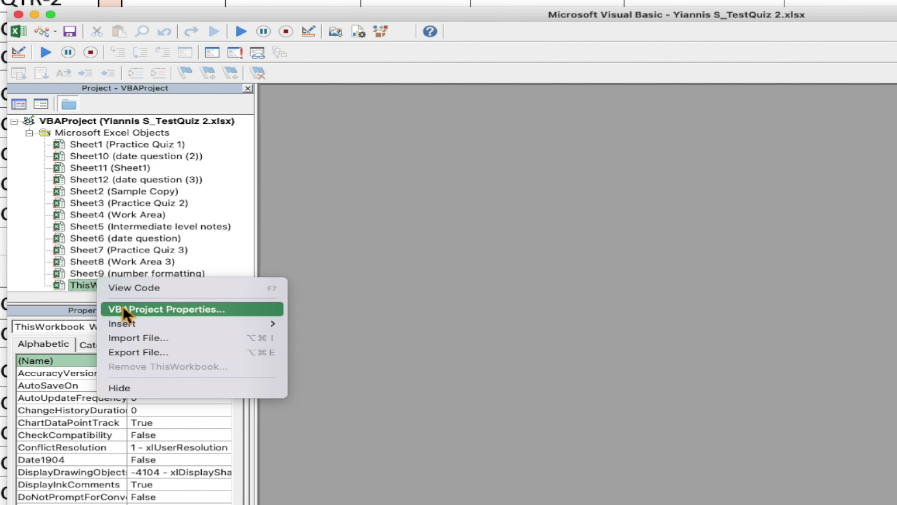
pyautogui.moveTo(132, 329)
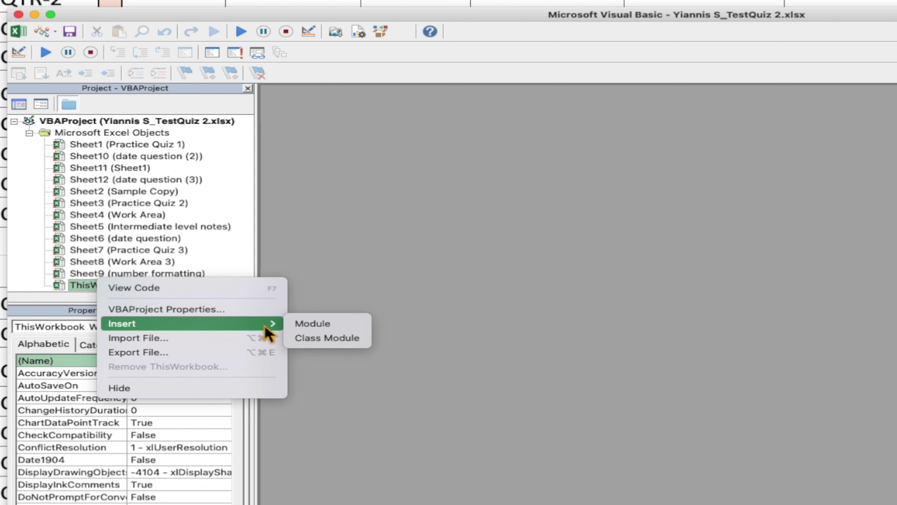
pyautogui.click(299, 327)
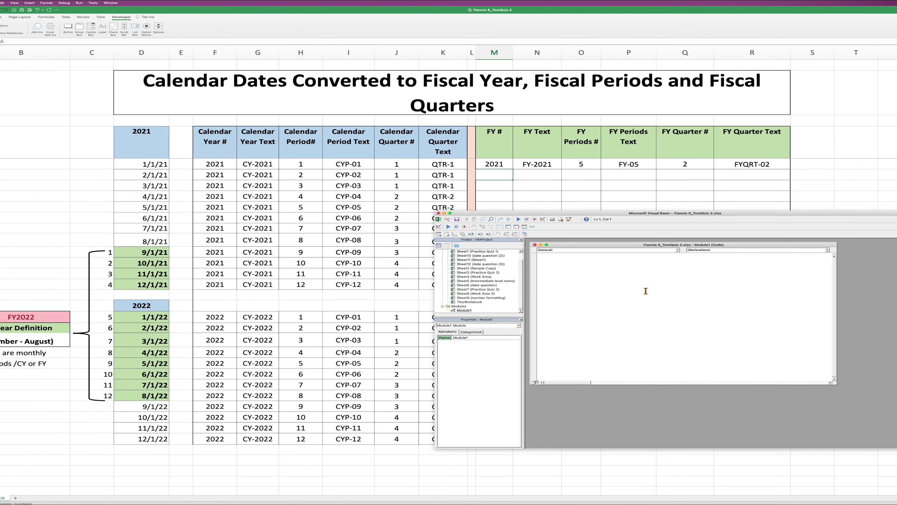
# - Copy the FY # formula of the 1/1/21 row and paste it into Module1 as a single-quote comment on line 2
pyautogui.click(503, 165)
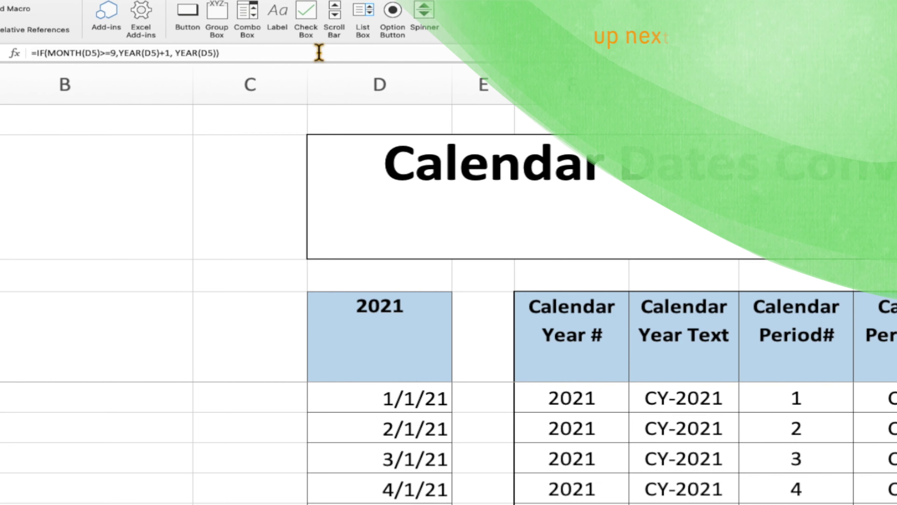
pyautogui.moveTo(137, 42); pyautogui.dragTo(25, 34)
pyautogui.press('super+c')
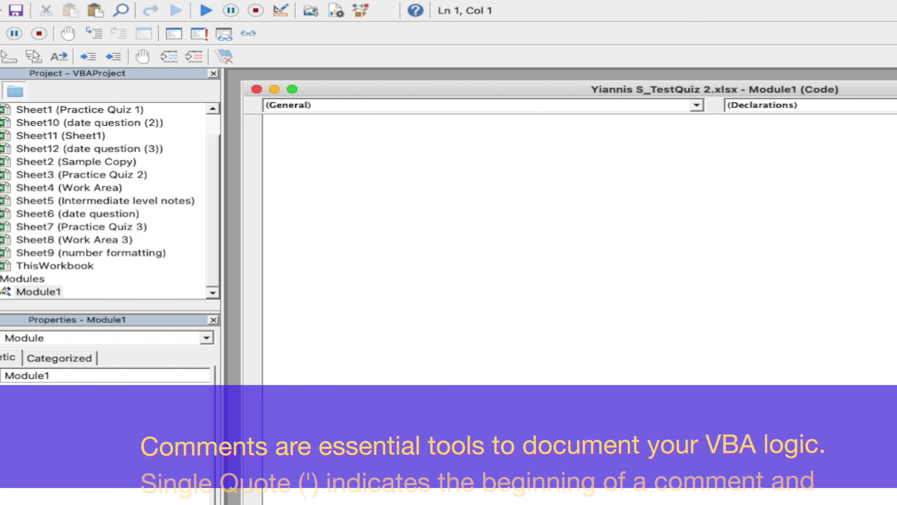
pyautogui.press('Return')
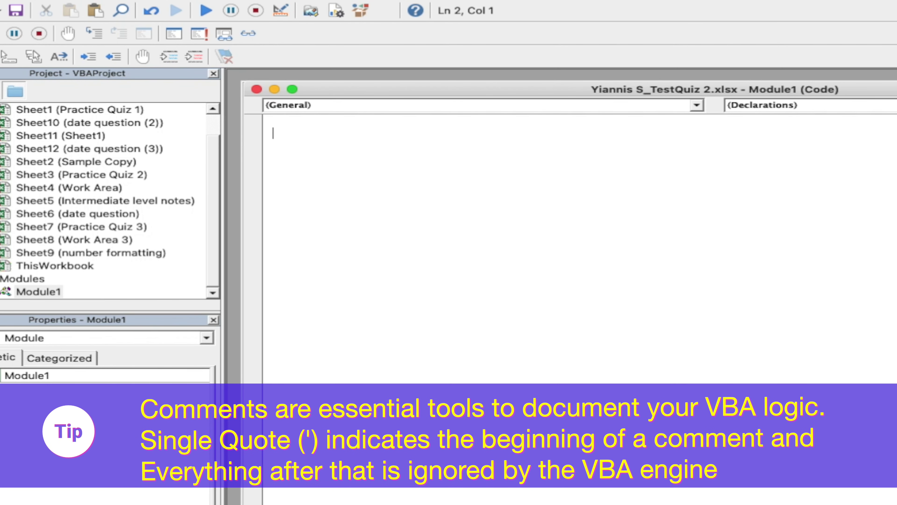
pyautogui.write("'")
pyautogui.press('super+v')
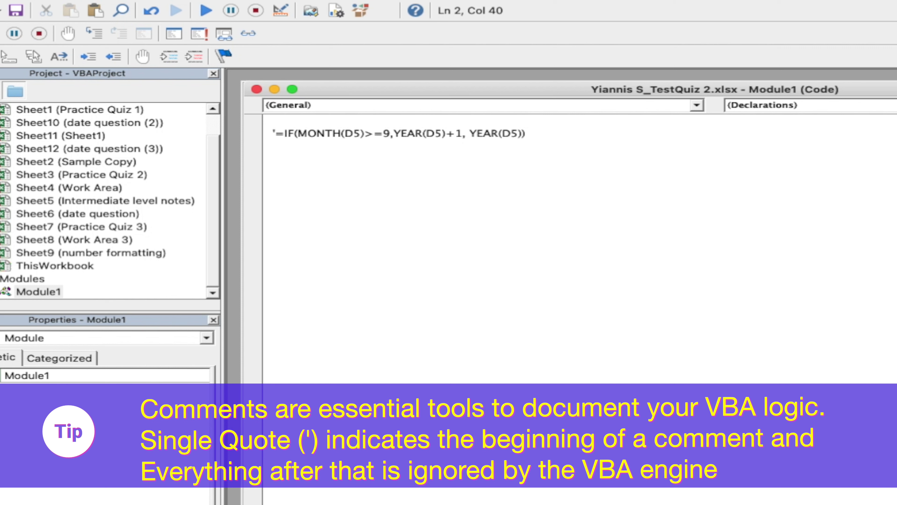
# - Append "Creating the Fiscal year function" after the formula in the comment line, with "year" and "function" separated by a space
pyautogui.write('Creating the ')
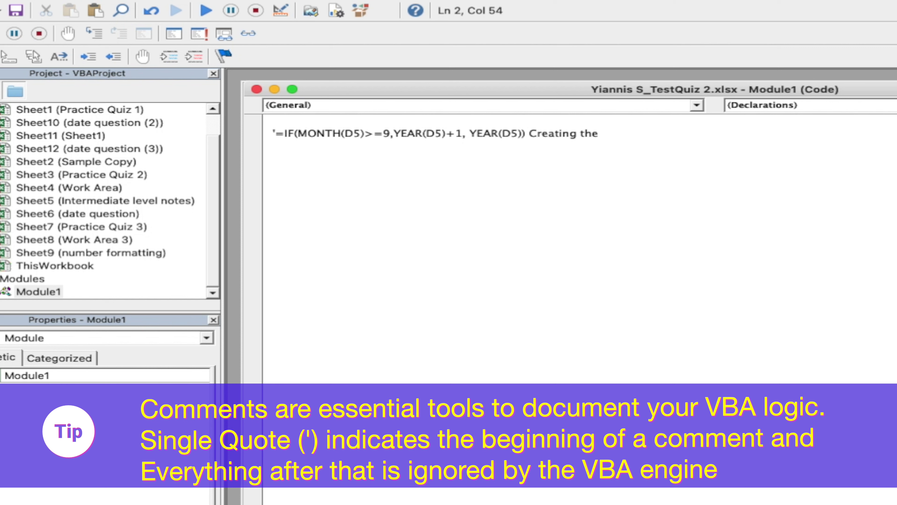
pyautogui.write('Fiscal yearfunction')
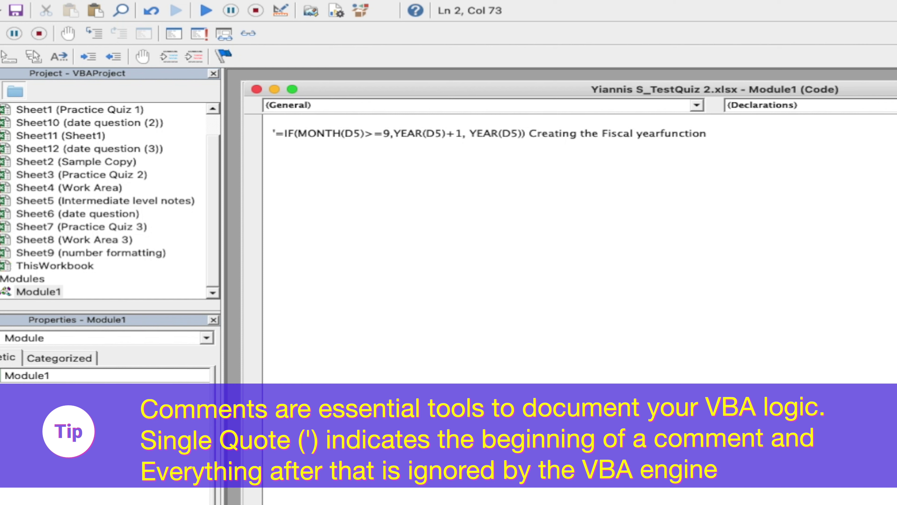
pyautogui.press('Left')
pyautogui.press('Left')
pyautogui.press('Left')
pyautogui.press('Left')
pyautogui.press('Left')
pyautogui.press('Left')
pyautogui.press('Left')
pyautogui.press('Left')
# - Below the comment, start a function declaration named getFY that takes the argument qDate As Variant
pyautogui.click(762, 142)
pyautogui.press('Return')
pyautogui.write('Function')
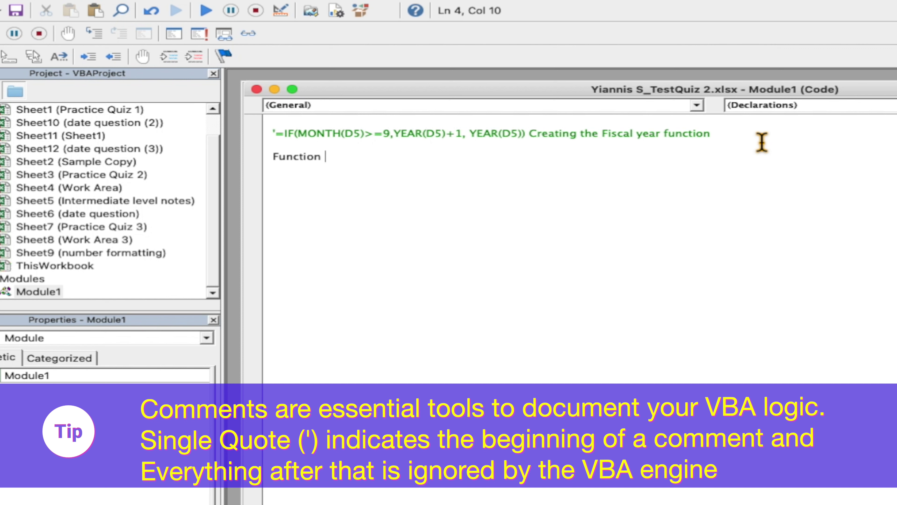
pyautogui.write(' getFY()')
pyautogui.press('Left')
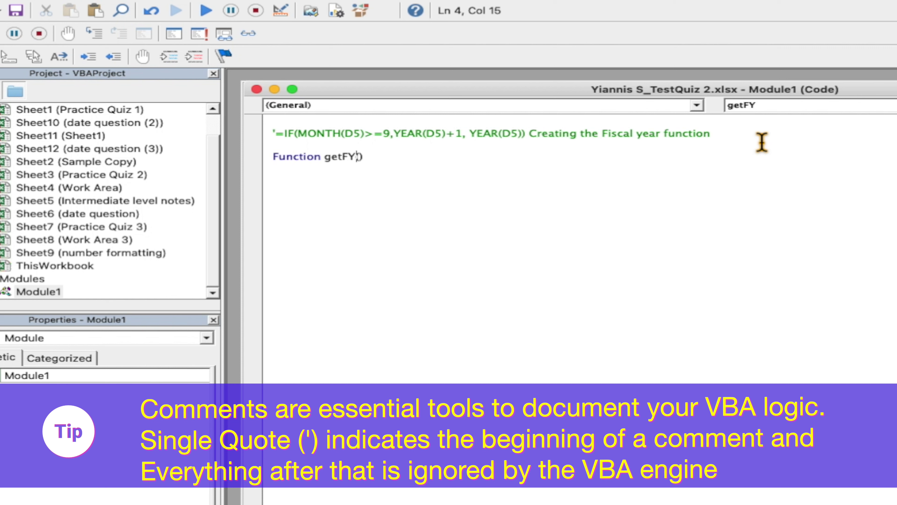
pyautogui.write('q')
pyautogui.press('BackSpace')
pyautogui.write('qDate as ')
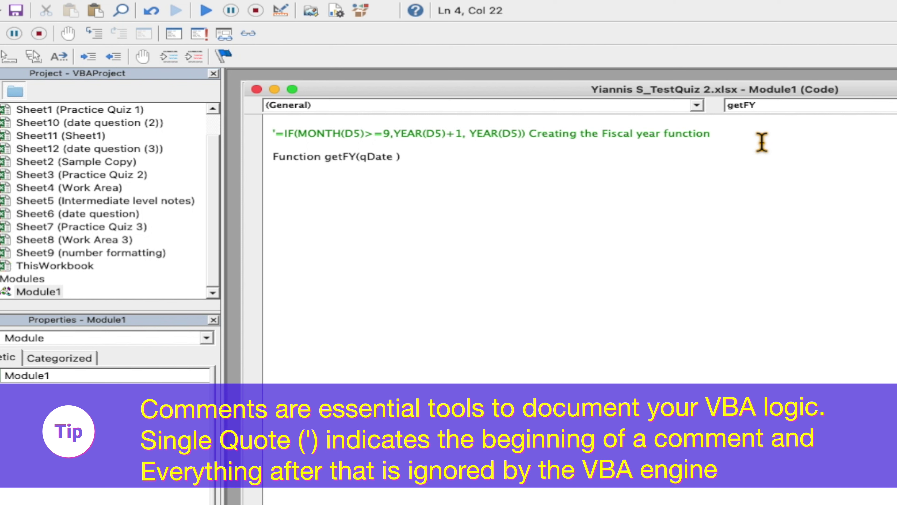
pyautogui.write('variant')
pyautogui.press('Tab')
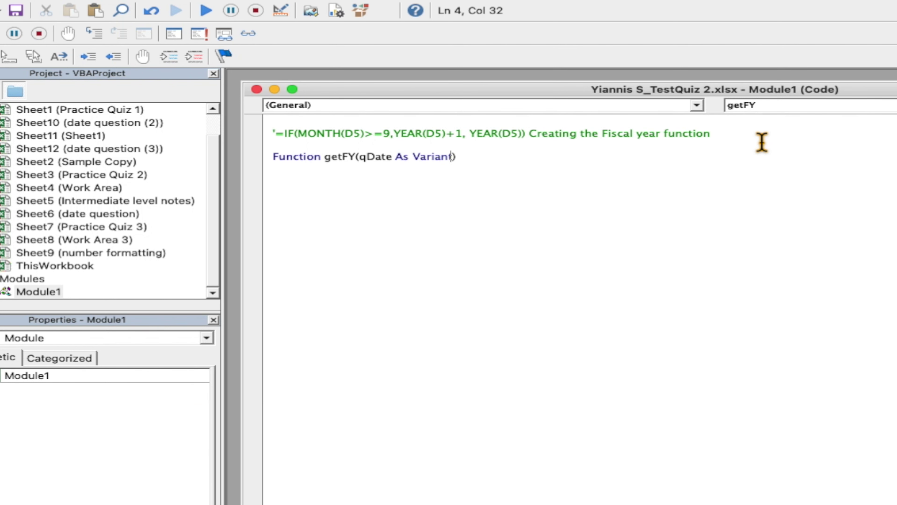
# - Declare the getFY function's return type As Long and complete the function block with an empty line in its body
pyautogui.click(641, 170)
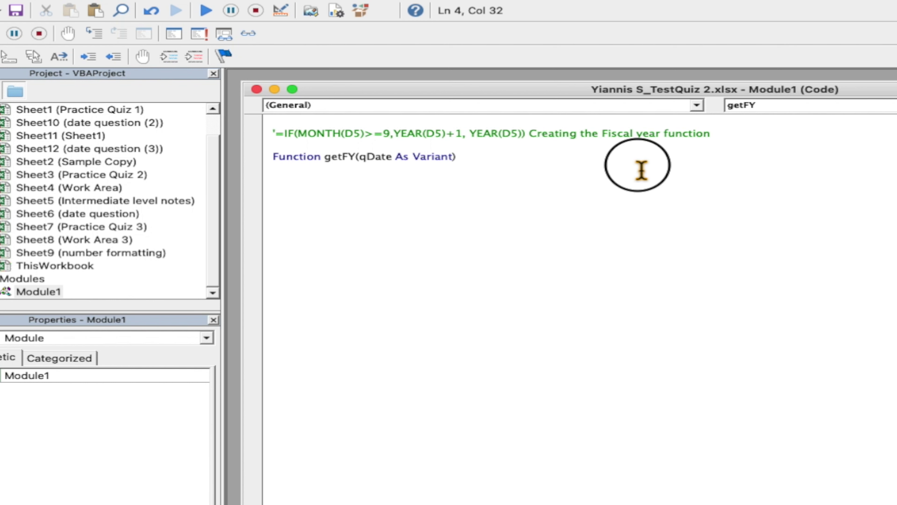
pyautogui.click(507, 167)
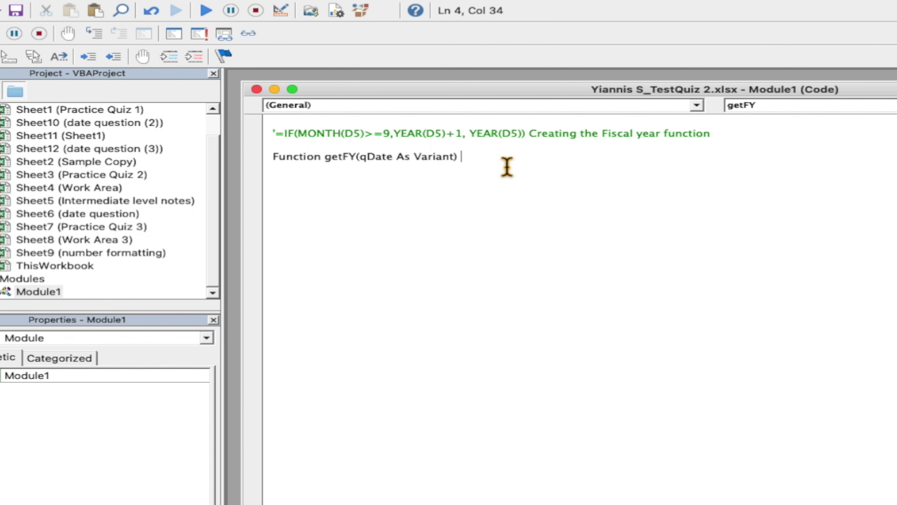
pyautogui.write('as Long')
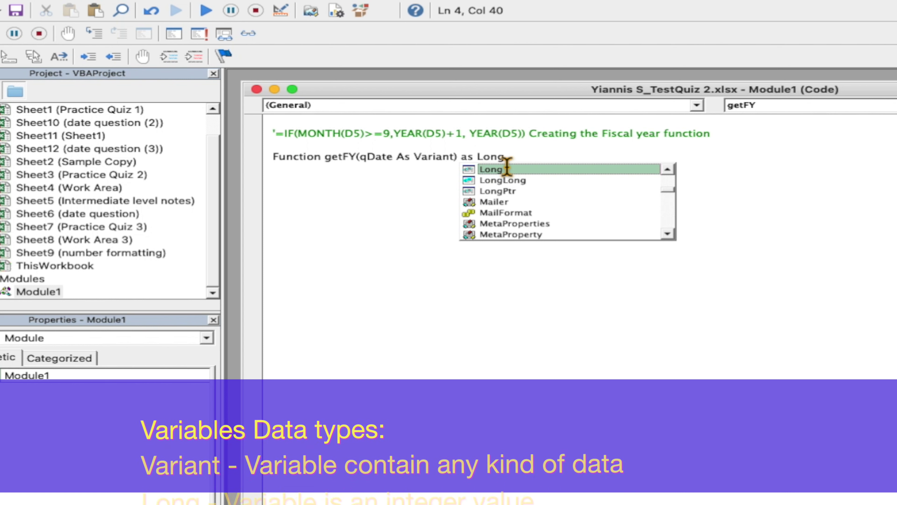
pyautogui.press('Escape')
pyautogui.press('Return')
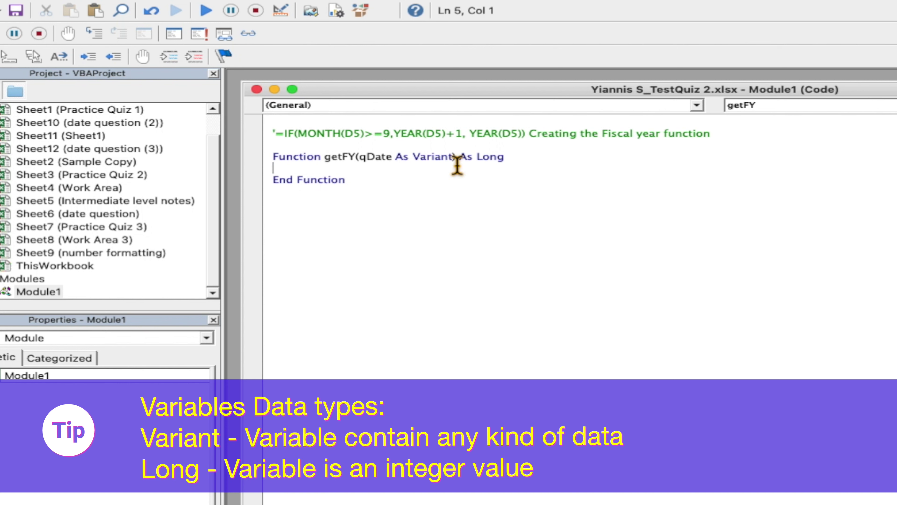
pyautogui.press('Return')
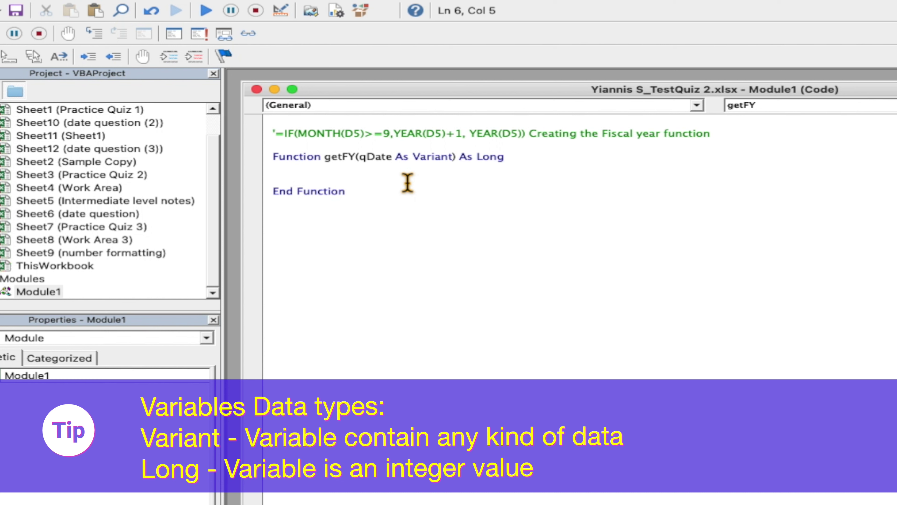
# - In the function body, assign the pasted fiscal year formula to getFY, changing IF to IIF and keeping only one equals sign
pyautogui.write('getFY=')
pyautogui.write('=IF(MONTH(D5)>=9,YEAR(D5)+1, YEAR(D5))')
pyautogui.click(340, 181)
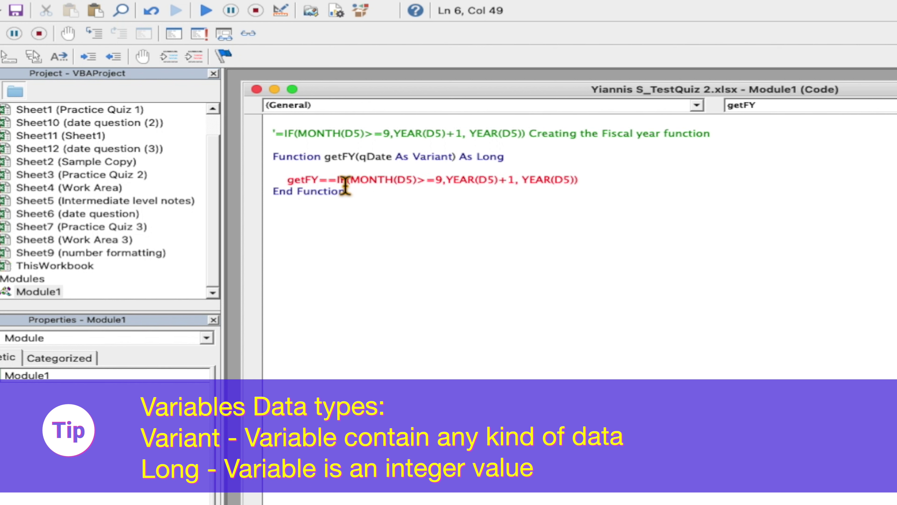
pyautogui.write('I')
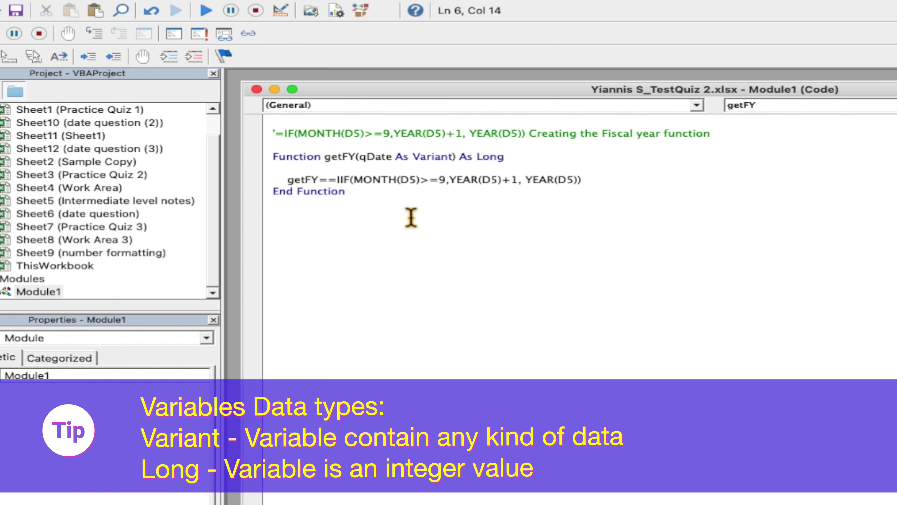
pyautogui.click(329, 181)
pyautogui.press('BackSpace')
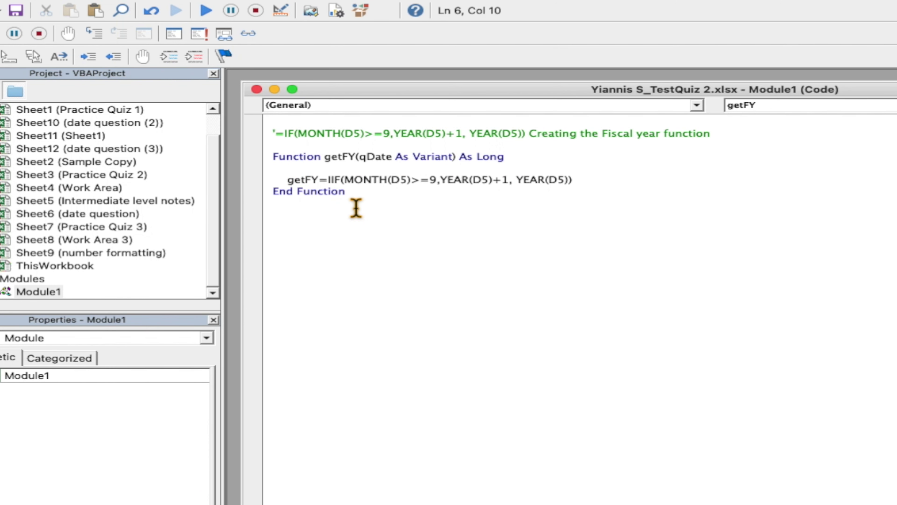
# - Replace all three D5 references in the getFY assignment with qDate, in the Month condition and both Year expressions
pyautogui.doubleClick(401, 180)
pyautogui.write('qDate')
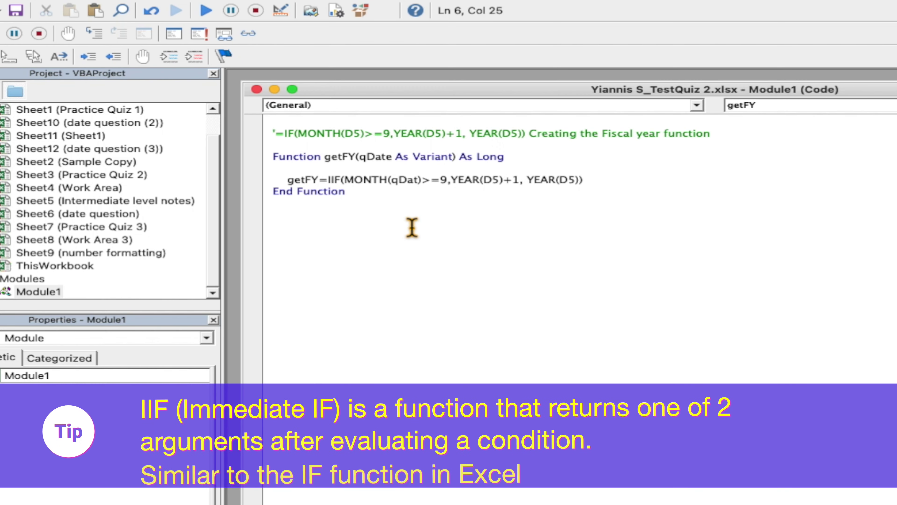
pyautogui.click(508, 185)
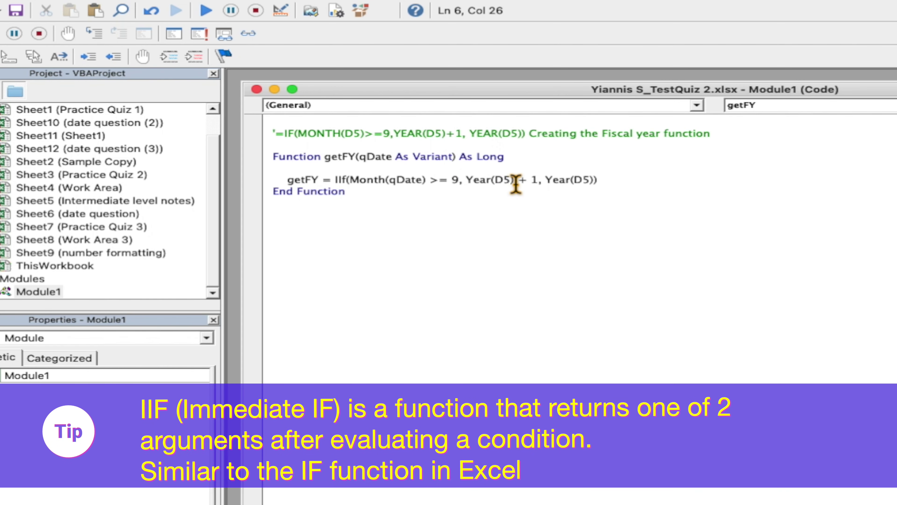
pyautogui.press('BackSpace')
pyautogui.press('BackSpace')
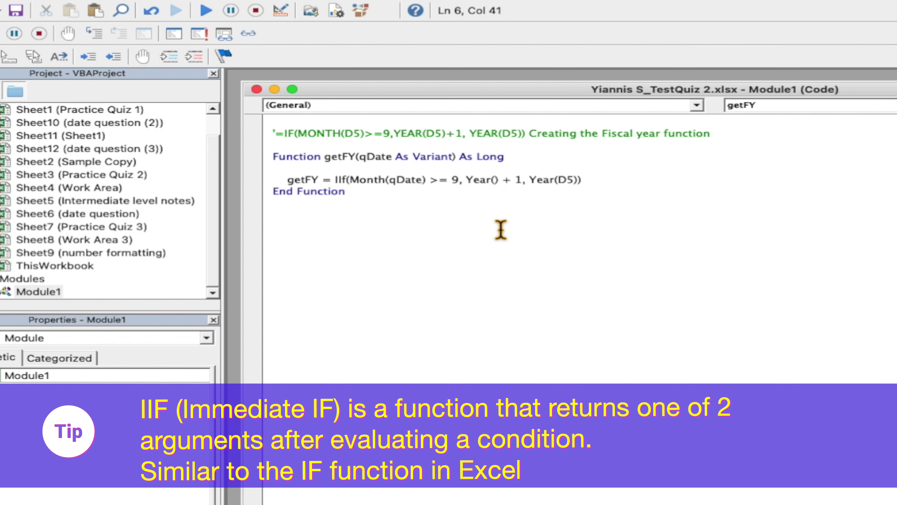
pyautogui.write('qDate')
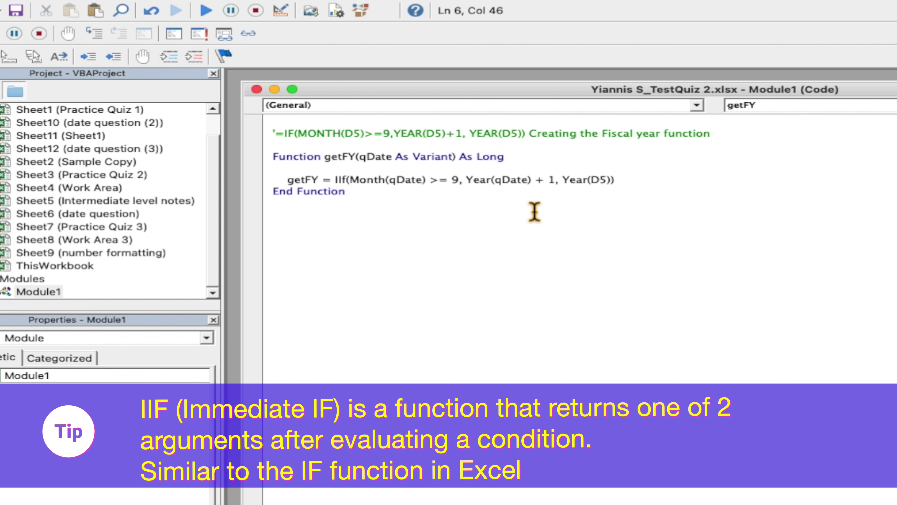
pyautogui.click(605, 181)
pyautogui.press('BackSpace')
pyautogui.press('BackSpace')
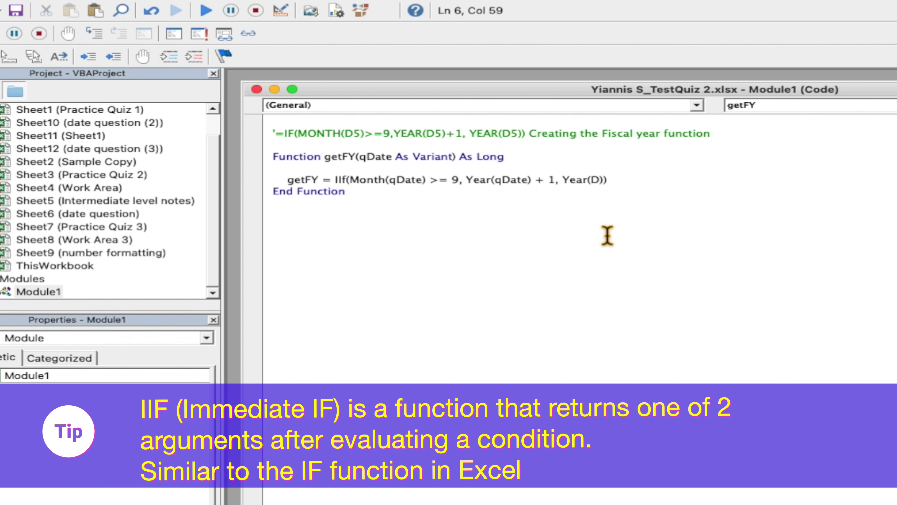
pyautogui.write('qDate')
pyautogui.click(711, 196)
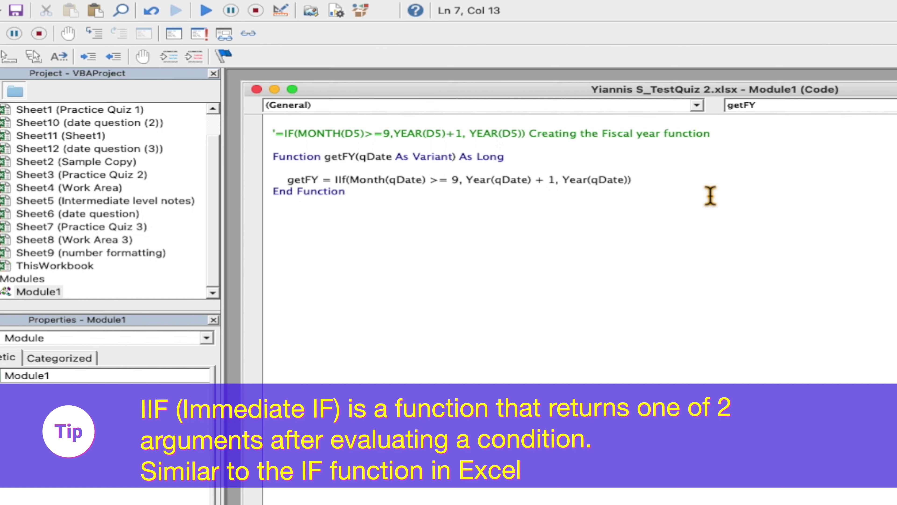
# - Return to the worksheet and enter =getFY(D6) in the FY # cell of the 2/1/21 row
pyautogui.click(519, 236)
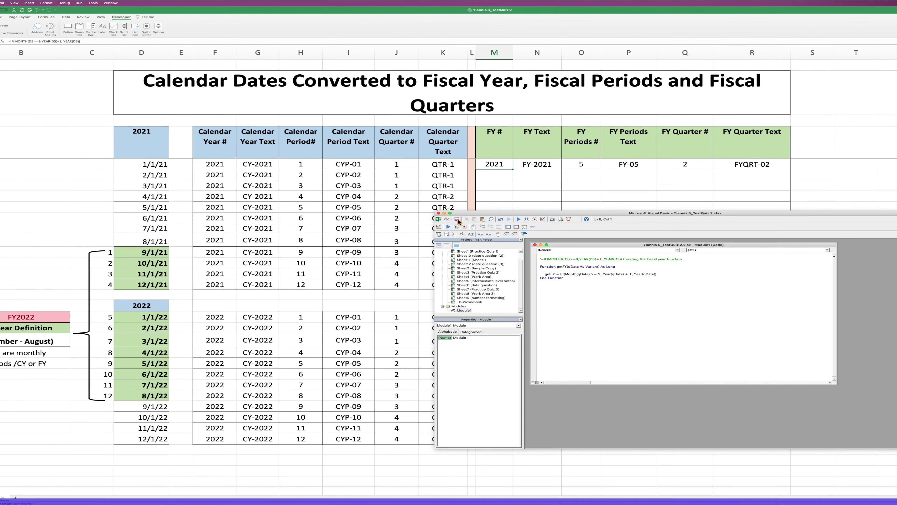
pyautogui.click(497, 179)
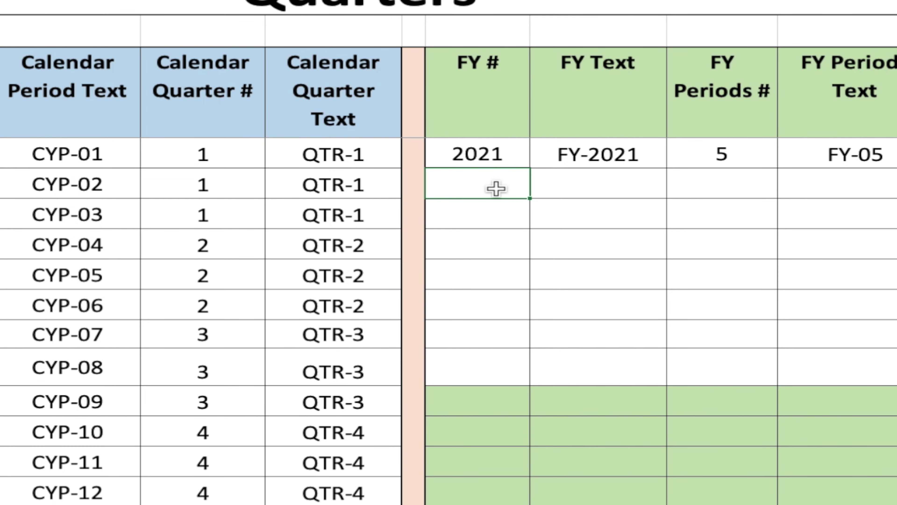
pyautogui.write('=')
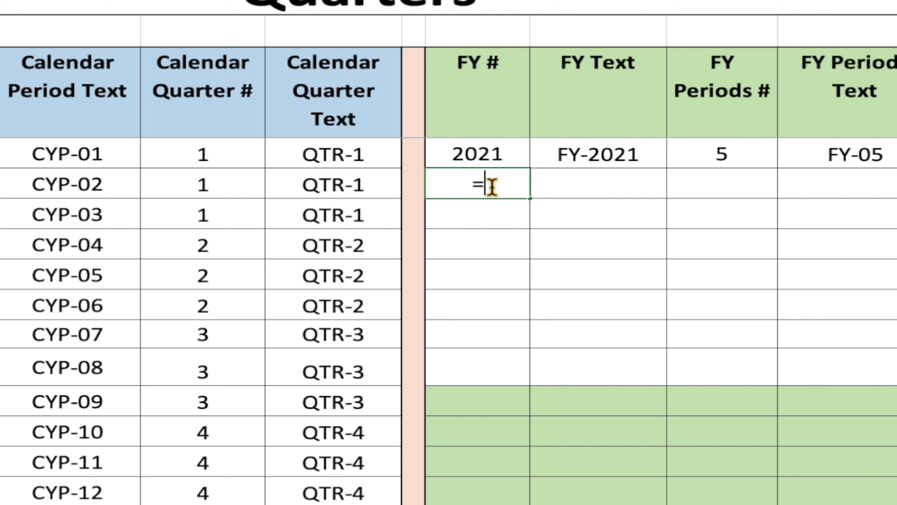
pyautogui.write('getFY')
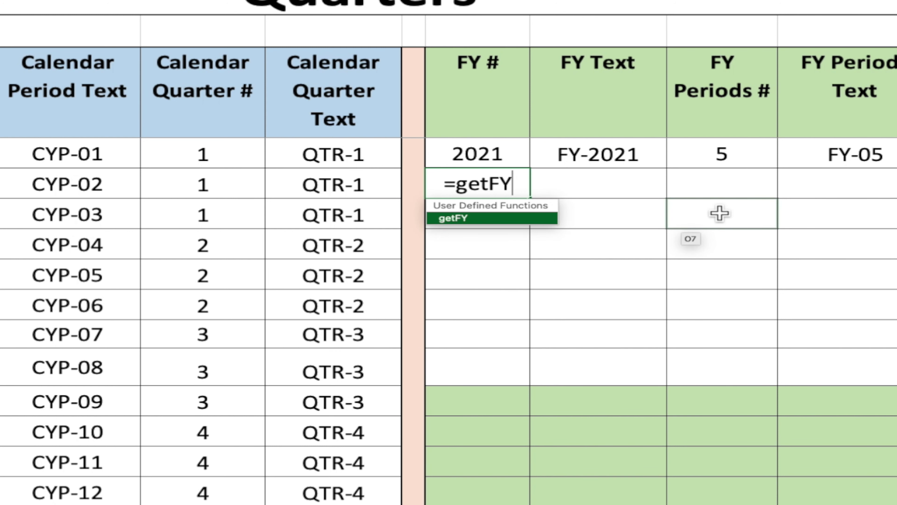
pyautogui.write('(D6')
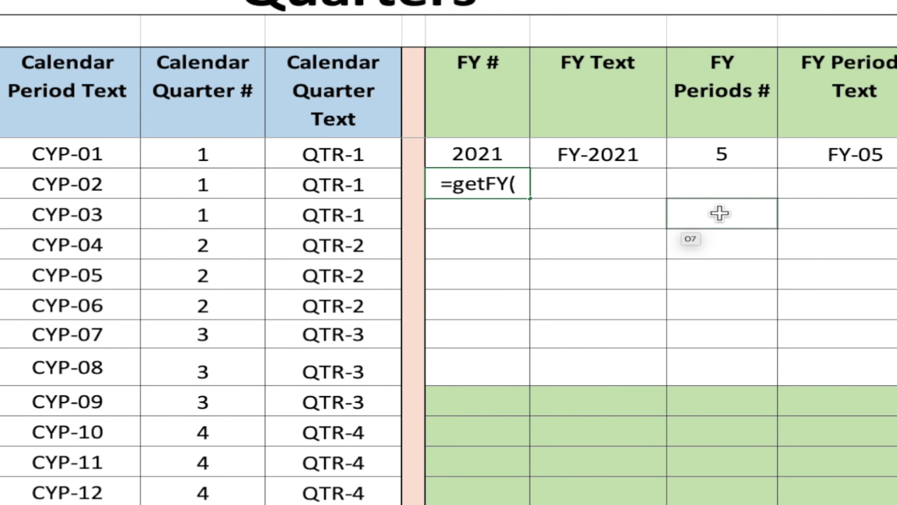
pyautogui.write(')')
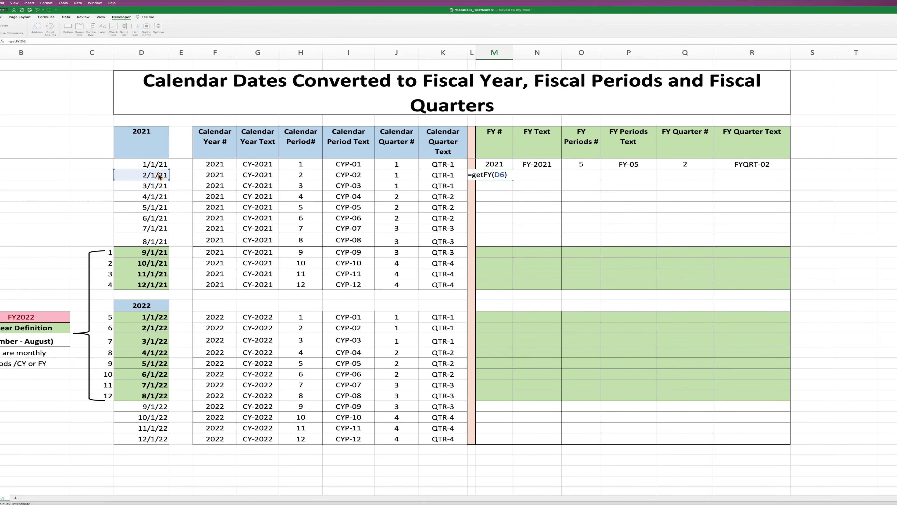
pyautogui.press('Tab')
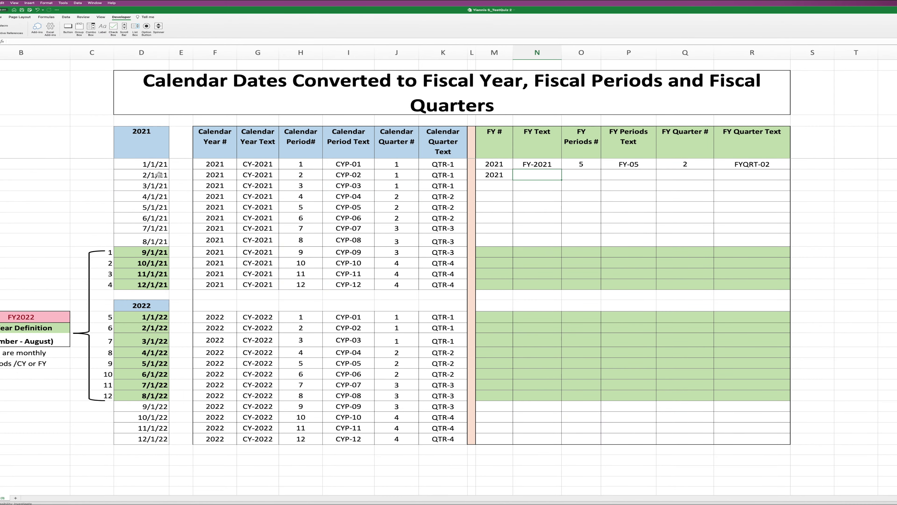
# - Copy the getFY formula from the 2/1/21 row into the FY # cells for 3/1/21 through 12/1/21
pyautogui.click(487, 179)
pyautogui.hotkey('ctrl', 'c')
pyautogui.moveTo(493, 185); pyautogui.dragTo(492, 288)
pyautogui.rightClick(495, 275)
pyautogui.click(503, 287)
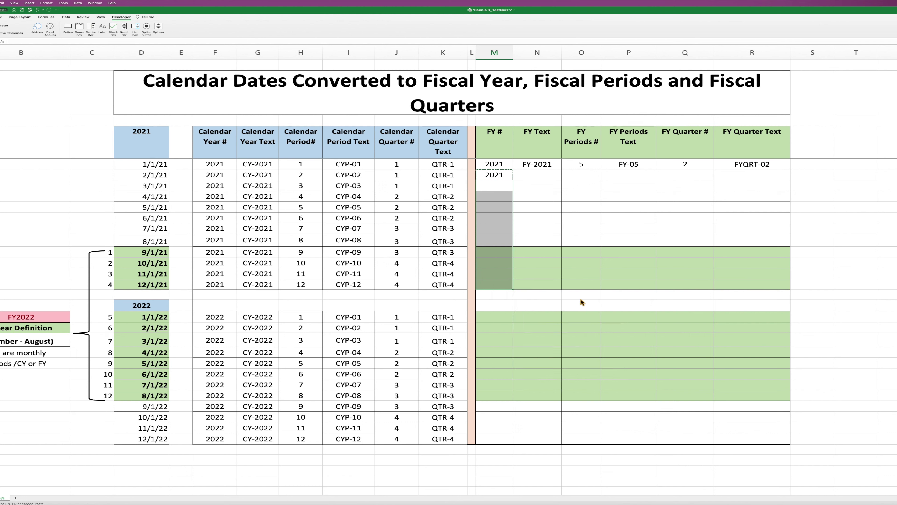
# - Paste only the formula into the FY # cells for 1/1/22 through 12/1/22 and check a few of the filled cells
pyautogui.moveTo(494, 317); pyautogui.dragTo(494, 438)
pyautogui.rightClick(500, 354)
pyautogui.moveTo(515, 370)
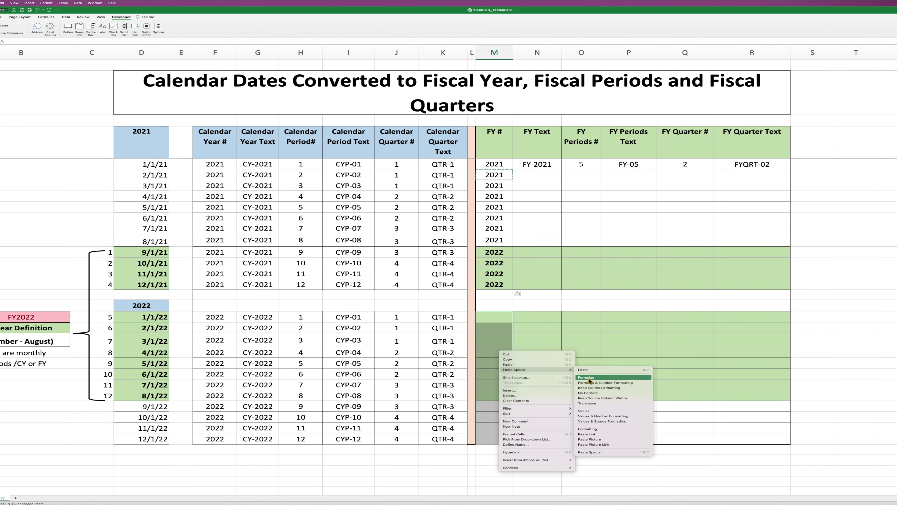
pyautogui.click(588, 377)
pyautogui.click(500, 353)
pyautogui.click(499, 319)
pyautogui.click(502, 285)
pyautogui.click(502, 253)
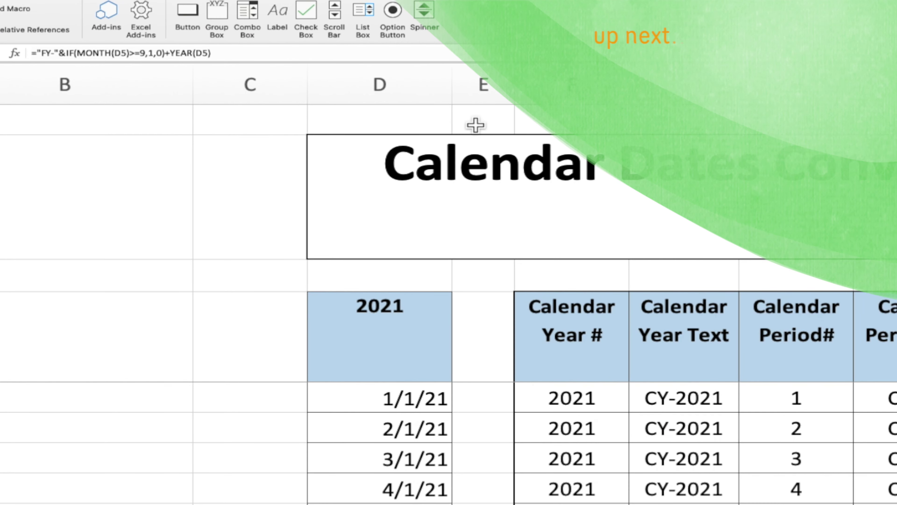
# - Copy the FY Text formula from the 1/1/21 row and switch to the Visual Basic editor, below the getFY function
pyautogui.click(209, 53)
pyautogui.moveTo(209, 53); pyautogui.dragTo(62, 60)
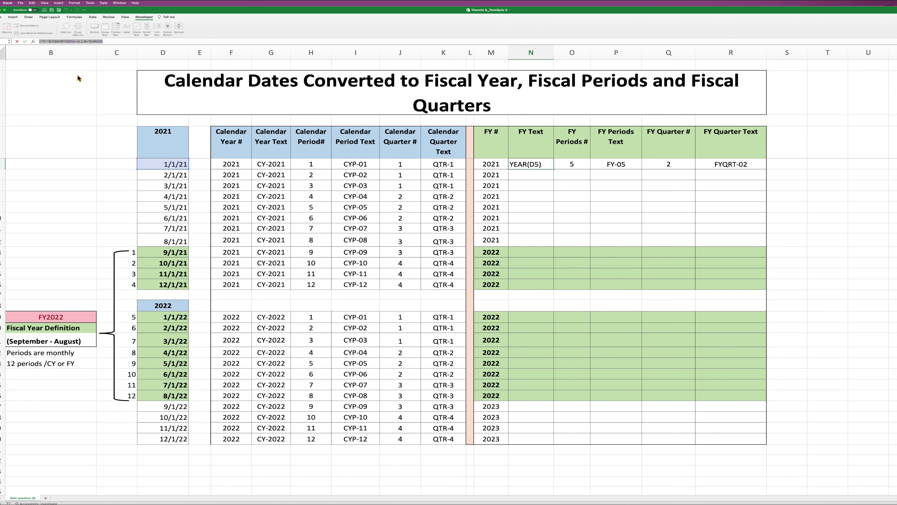
pyautogui.press('Escape')
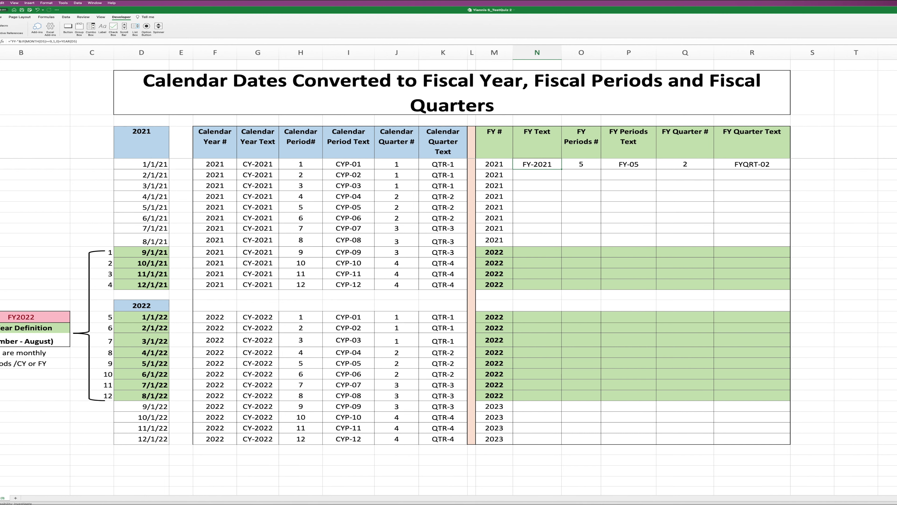
pyautogui.hotkey('alt', 'F11')
pyautogui.click(554, 291)
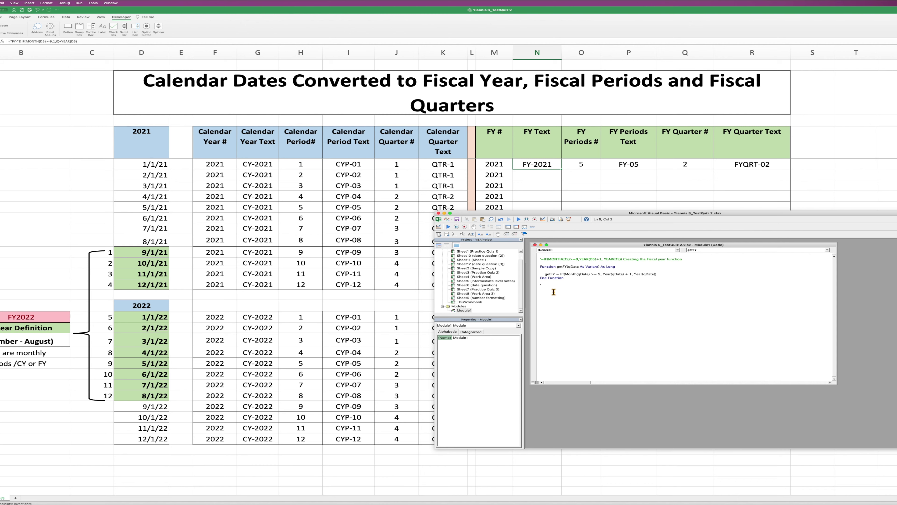
pyautogui.press('BackSpace')
pyautogui.press('super+s')
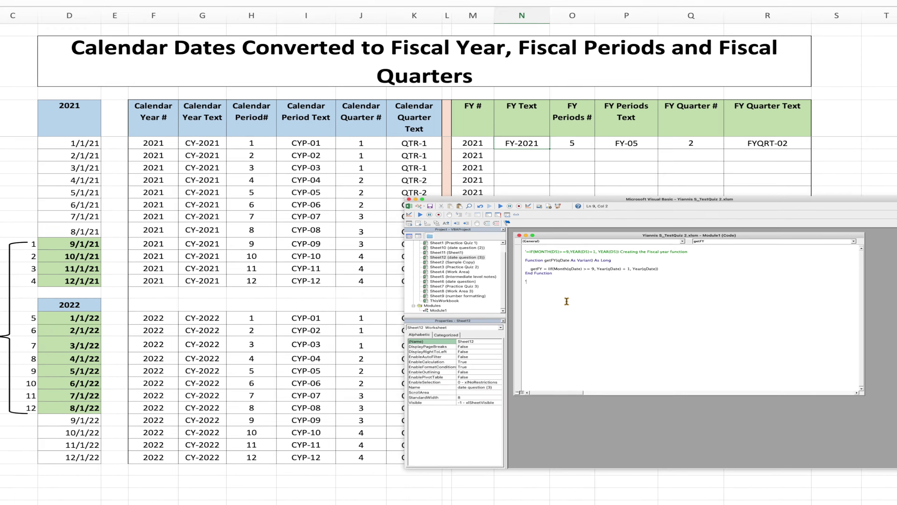
# - Add the comment '="FY-"&IF(MONTH(D5)>=9,1,0)+YEAR(D5) creating THE FY text function below getFY
pyautogui.write("'")
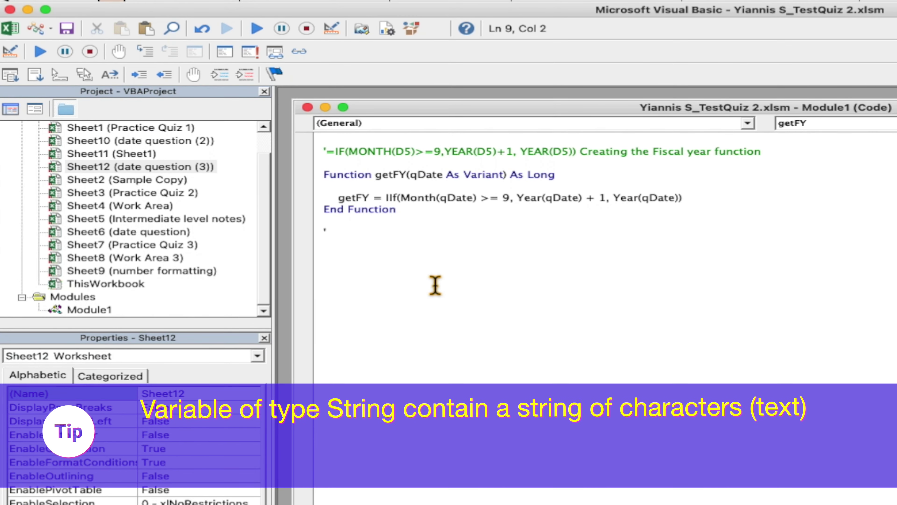
pyautogui.write('="FY-"&IF(MONTH(D5)>=9,1,0)+YEAR(D5)')
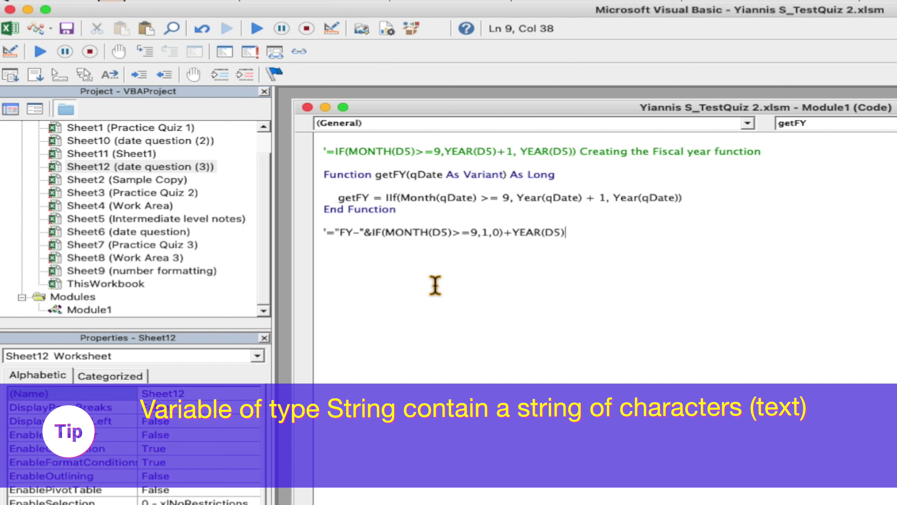
pyautogui.write('creating THE F')
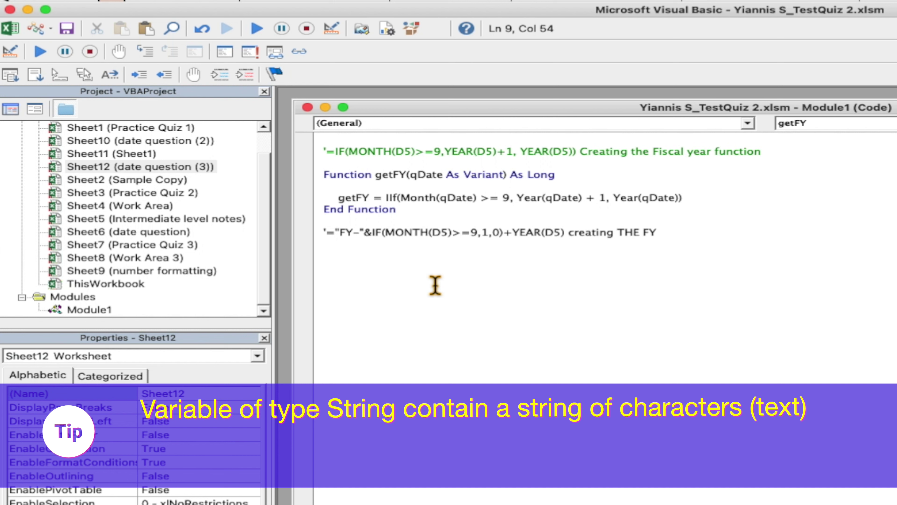
pyautogui.write('Y text ')
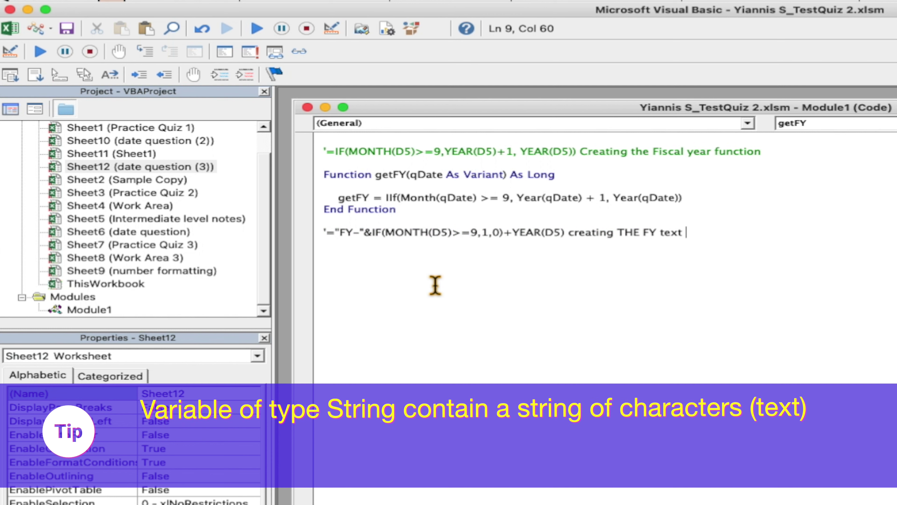
pyautogui.write('function')
pyautogui.press('Return')
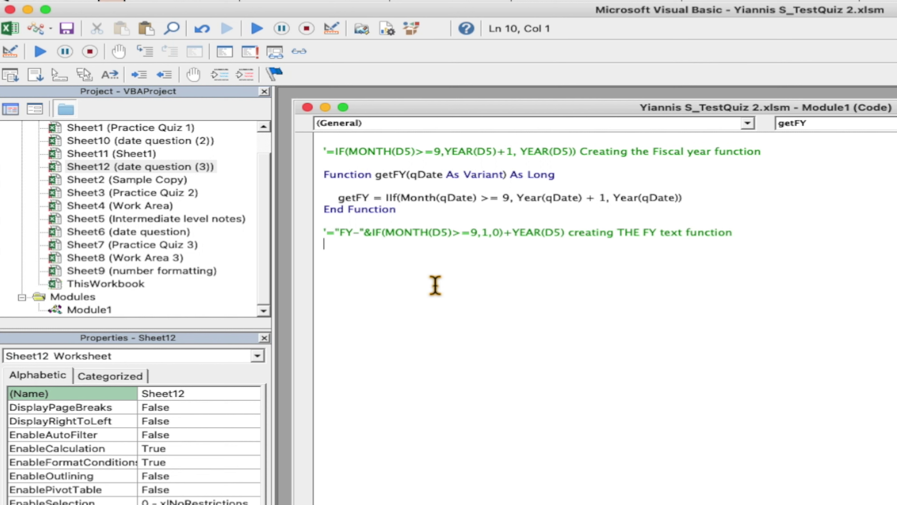
# - Declare Function getFYT(qdate As Variant) As String below the FY text comment
pyautogui.press('Return')
pyautogui.write('Functio')
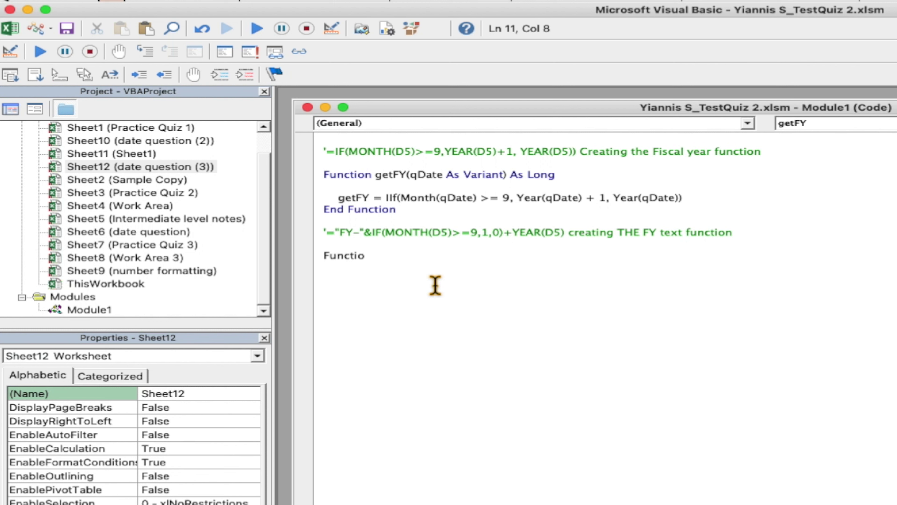
pyautogui.write('n getFYT(qdat')
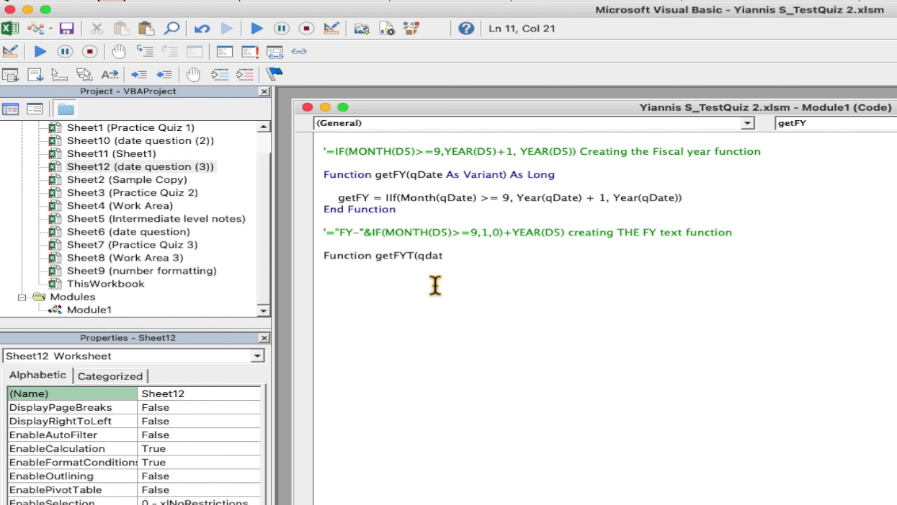
pyautogui.write('e as va')
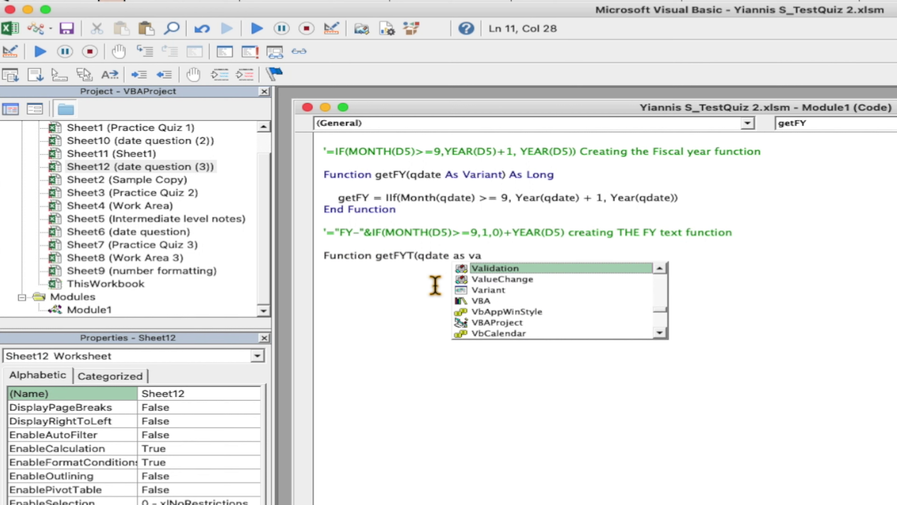
pyautogui.write('riant) as string')
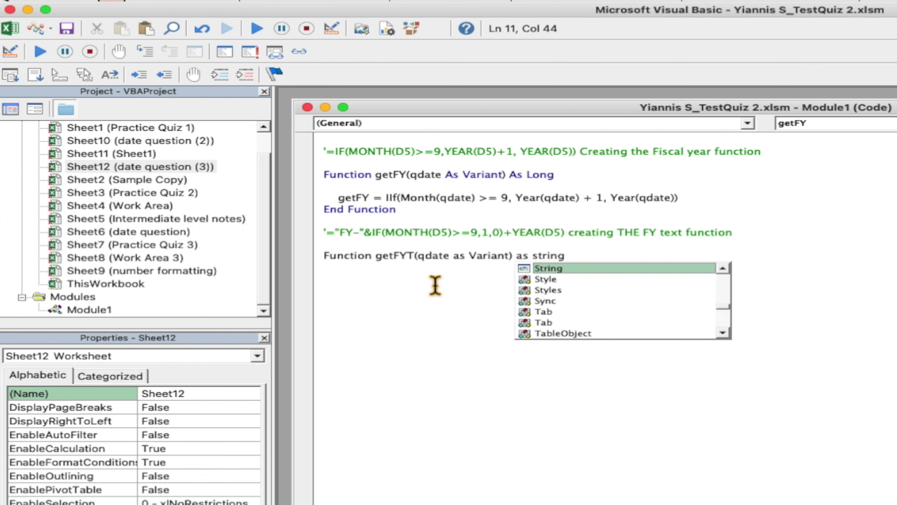
pyautogui.press('Return')
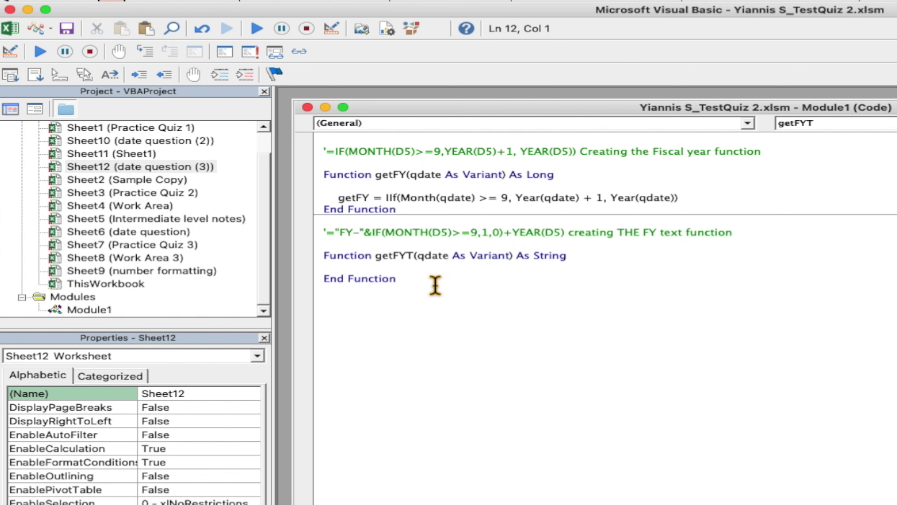
# - In the body of getFYT, assign the copied formula as getFYT ="FY-"&IF(MONTH(D5)>=9,1,0)+YEAR(D5)
pyautogui.press('Return')
pyautogui.press('Tab')
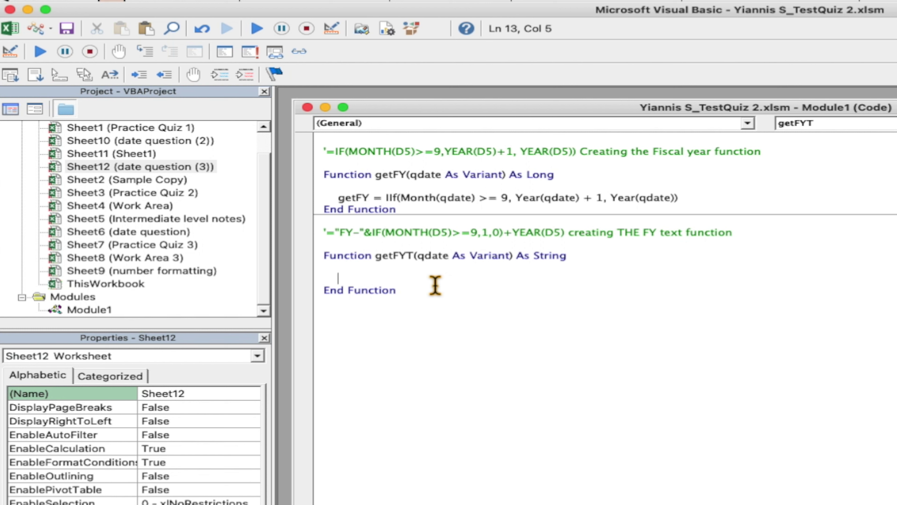
pyautogui.write('getFYT')
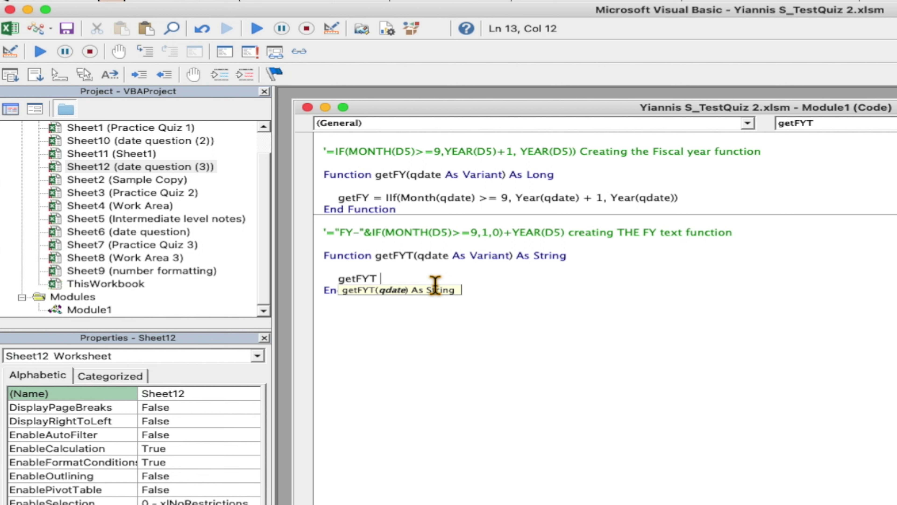
pyautogui.write('="FY-"&IF(MONTH(D5)>=9,1,0)+YEAR(D5)')
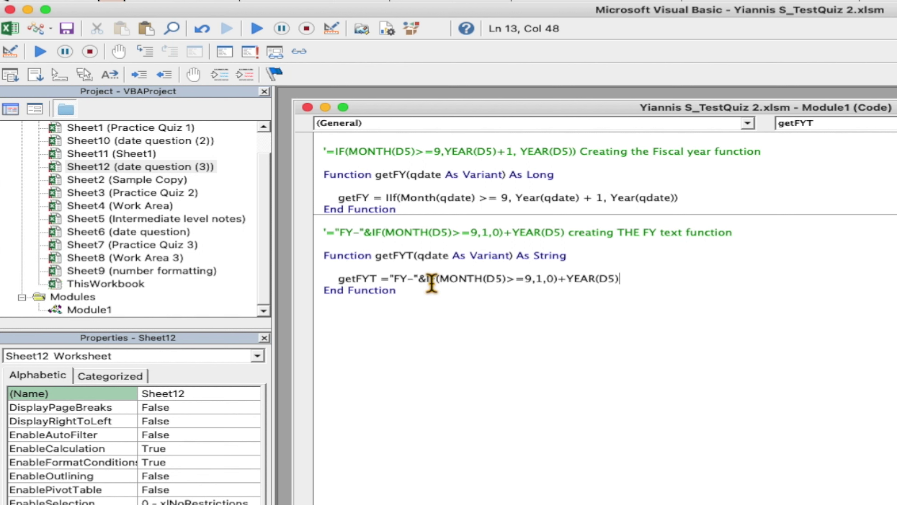
# - In the getFYT assignment, change IF to IIF and replace D5 in the MONTH condition with qDate
pyautogui.click(430, 282)
pyautogui.press('Left')
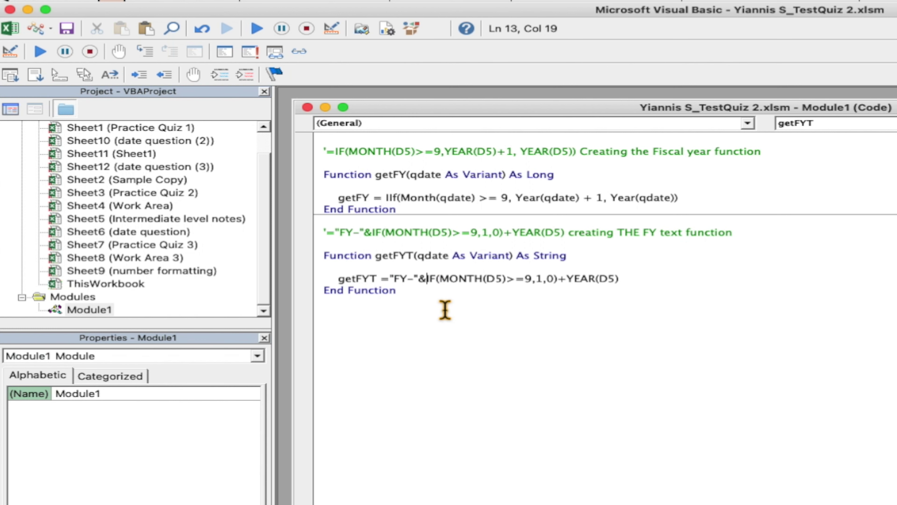
pyautogui.write('I')
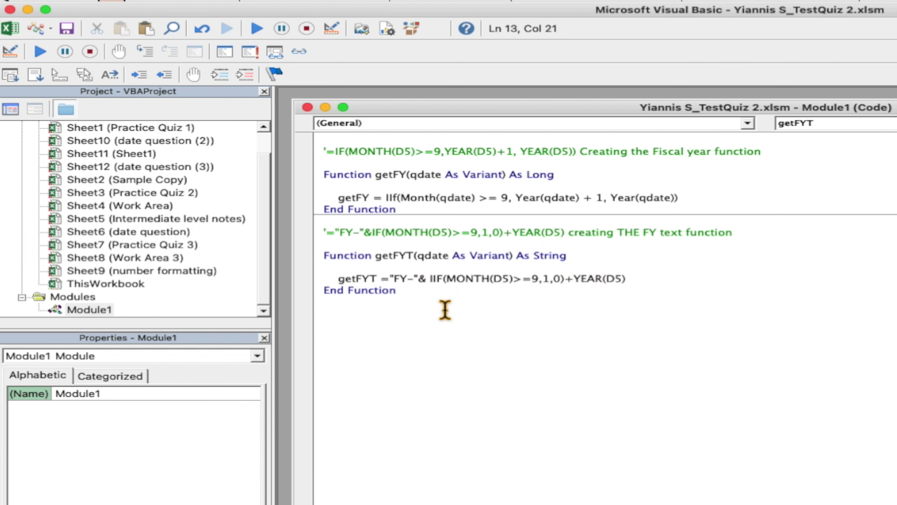
pyautogui.press('Right')
pyautogui.press('Right')
pyautogui.press('Right')
pyautogui.press('Right')
pyautogui.press('Right')
pyautogui.press('Right')
pyautogui.press('Right')
pyautogui.press('Right')
pyautogui.press('Right')
pyautogui.press('Right')
pyautogui.press('BackSpace')
pyautogui.press('BackSpace')
pyautogui.write('qDate')
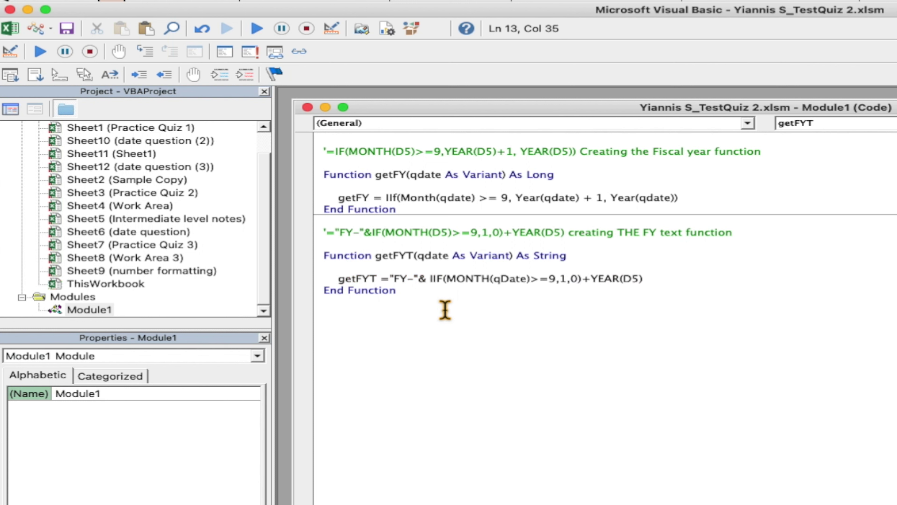
# - Replace D5 in the YEAR expression of getFYT with qDate and add a blank line before End Function
pyautogui.press('Right')
pyautogui.press('Right')
pyautogui.press('Right')
pyautogui.press('Right')
pyautogui.press('Right')
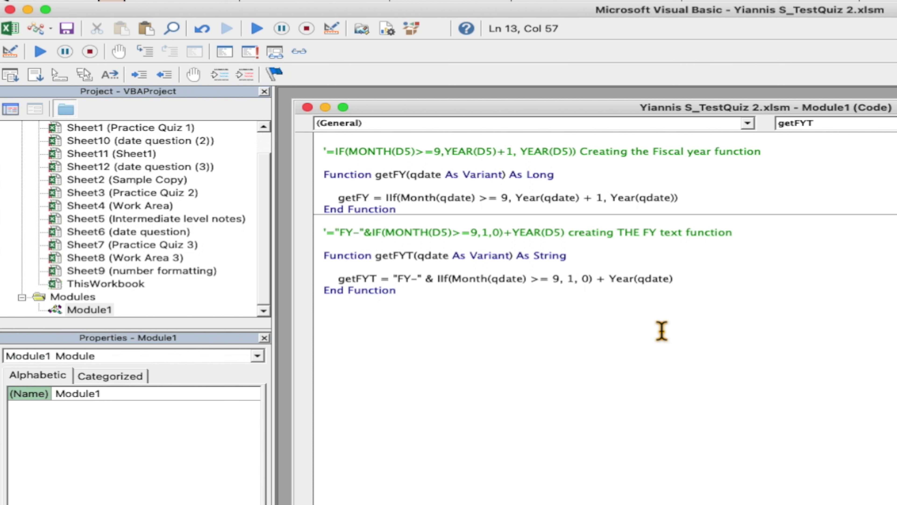
pyautogui.click(722, 291)
pyautogui.click(710, 285)
pyautogui.press('Return')
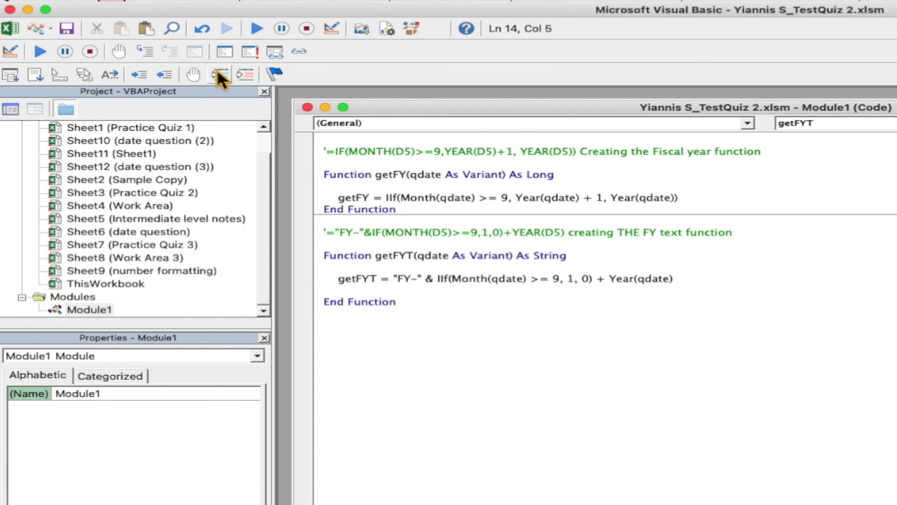
# - Save the code, return to the worksheet and enter =getFYT(D6) in the FY Text cell of the 2/1/21 row
pyautogui.click(72, 32)
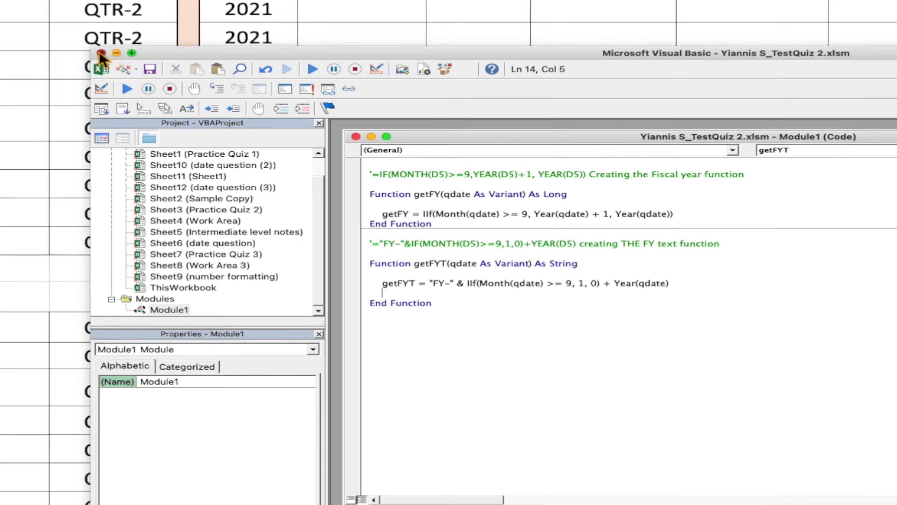
pyautogui.click(101, 53)
pyautogui.click(546, 176)
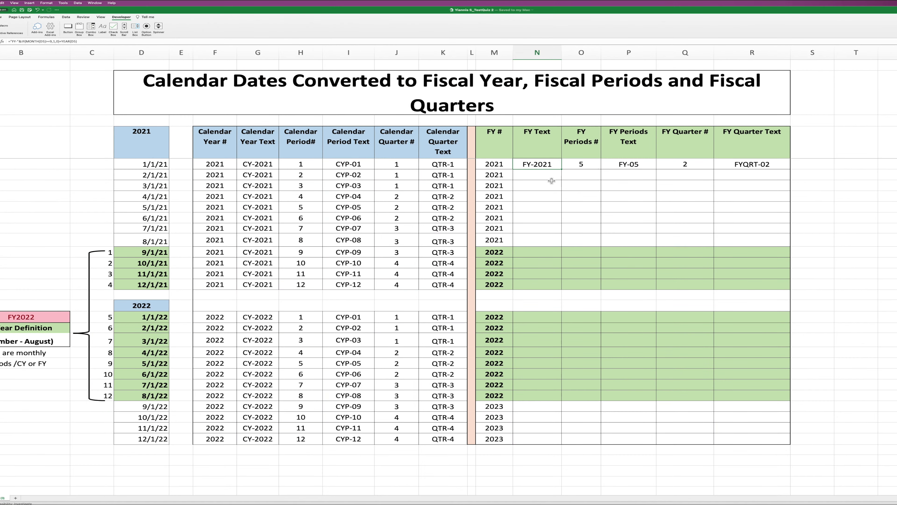
pyautogui.write('=getFYT(')
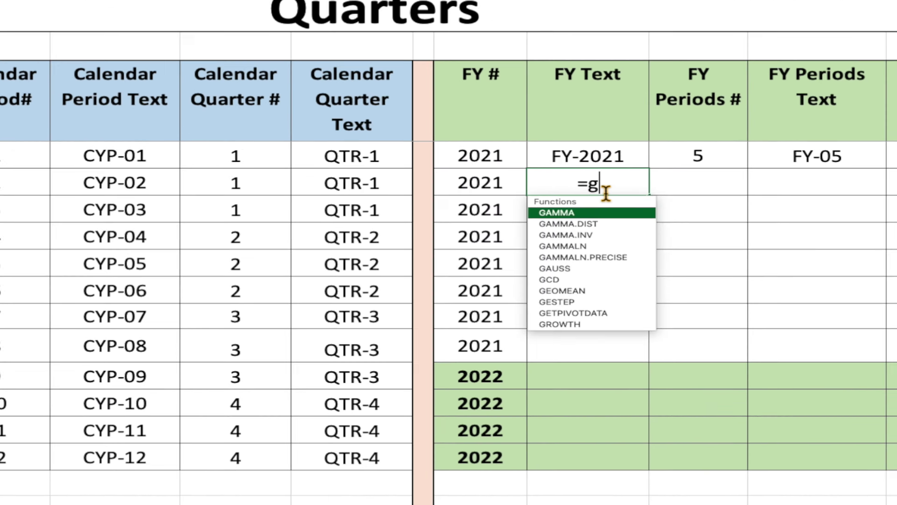
pyautogui.write('D6)')
pyautogui.press('Tab')
# - Copy the getFYT formula from the 2/1/21 row and paste only the formula into FY Text for 3/1/21 through 12/1/21
pyautogui.click(596, 195)
pyautogui.press('super+c')
pyautogui.moveTo(597, 214); pyautogui.dragTo(588, 486)
pyautogui.rightClick(587, 487)
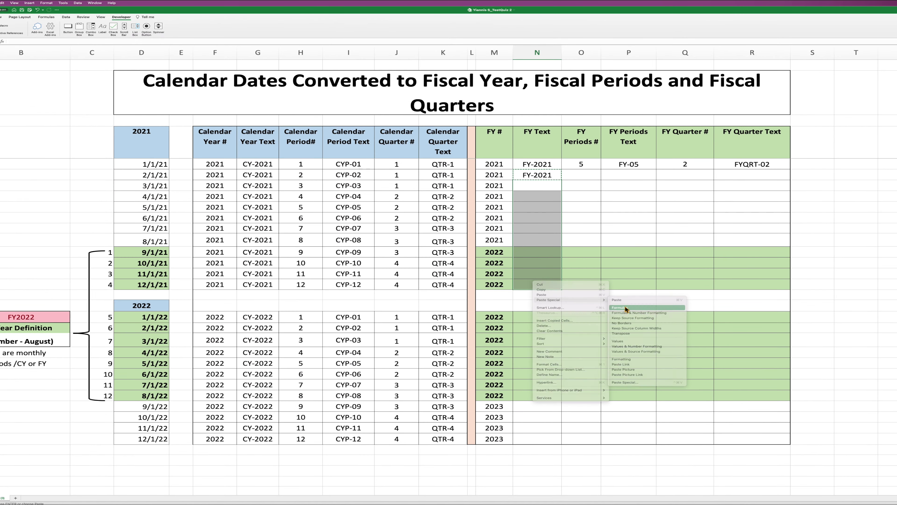
pyautogui.click(625, 308)
# - Paste only the getFYT formula into the FY Text cells for 1/1/22 through 12/1/22
pyautogui.moveTo(537, 317); pyautogui.dragTo(537, 438)
pyautogui.rightClick(529, 316)
pyautogui.moveTo(565, 333)
pyautogui.click(625, 341)
pyautogui.click(546, 344)
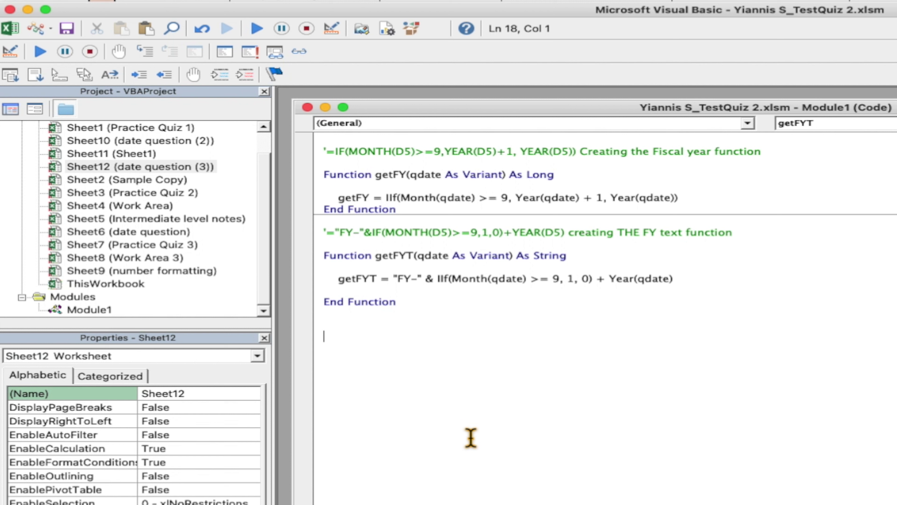
# - Below getFYT, complete the comment as '=(IF(MONTH(D5)>=9,MONTH(D5)-8,MONTH(D5)+4))-Creating Function to return FYPeriod#
pyautogui.press('super+v')
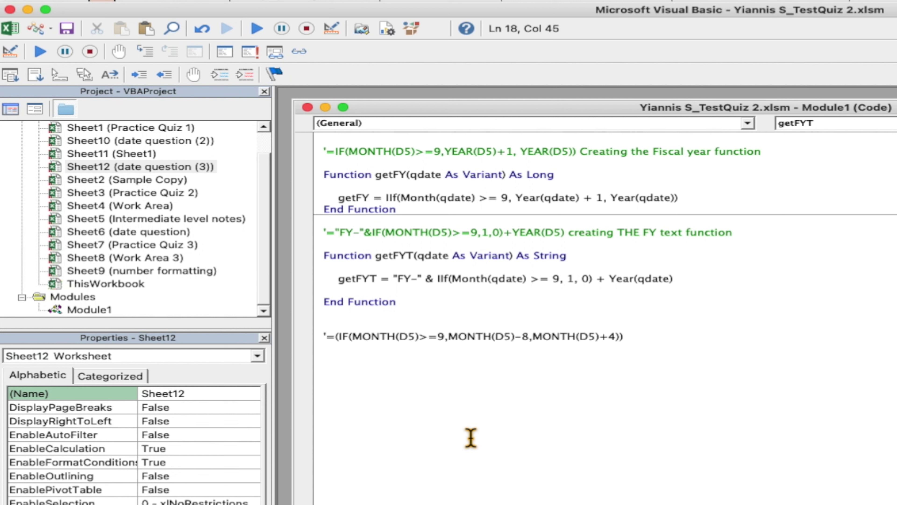
pyautogui.write('-Creating Function to return FYPeriod#')
pyautogui.press('Return')
pyautogui.press('Return')
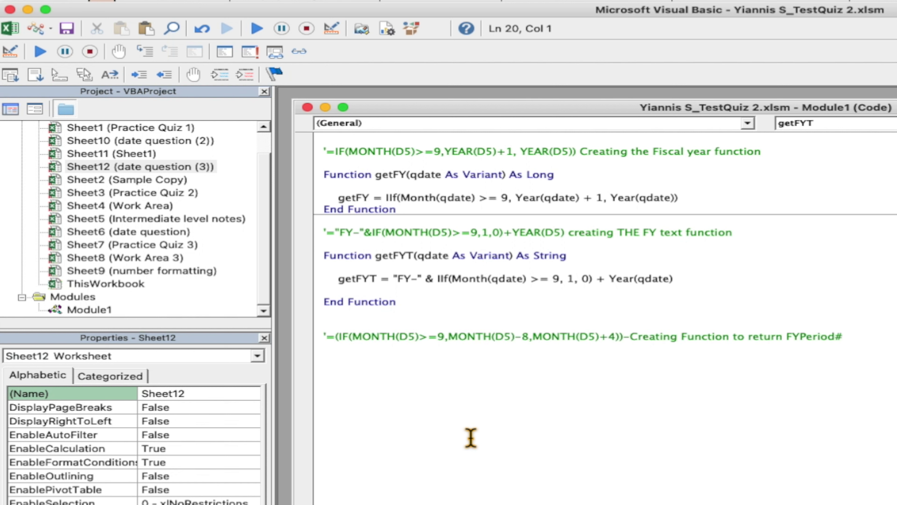
# - Declare Function getFYP(qdate As Variant) As Long below the FYPeriod# comment, with an indented body line
pyautogui.write('Function getFYP (qdate as variant')
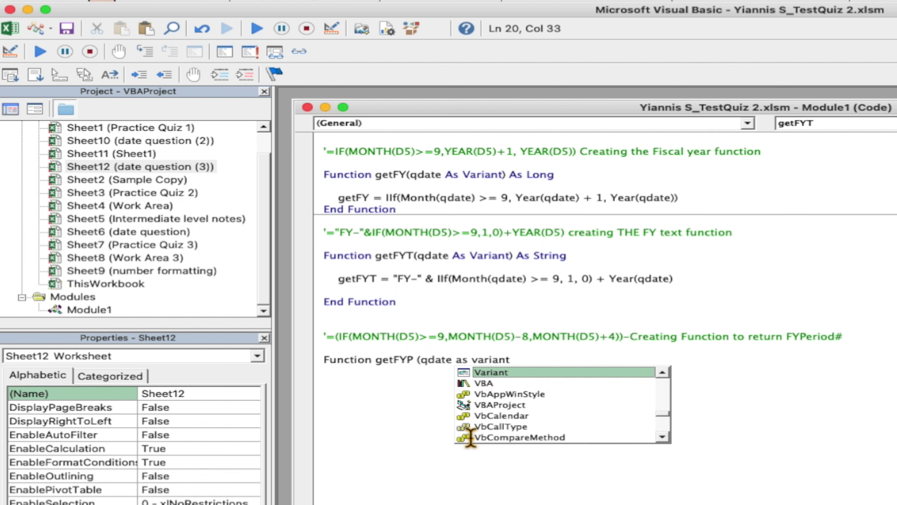
pyautogui.write(') as Long')
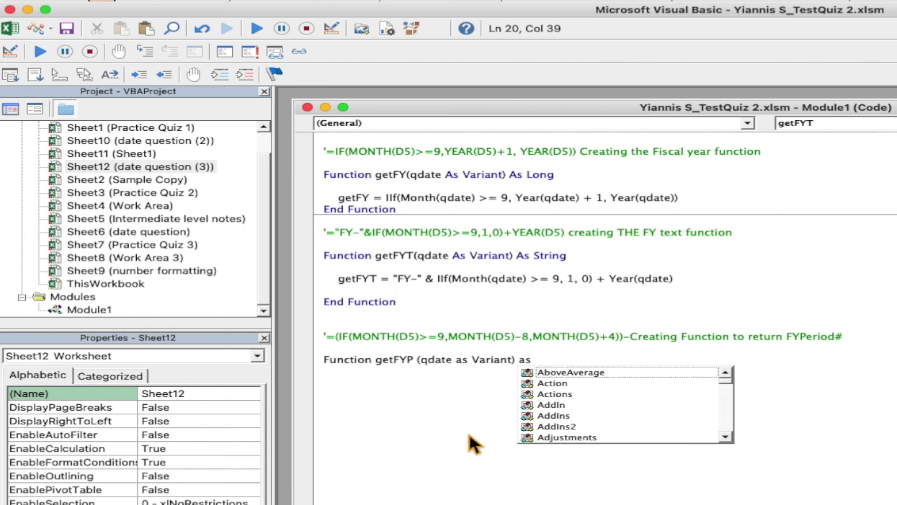
pyautogui.press('Return')
pyautogui.press('Return')
pyautogui.press('Tab')
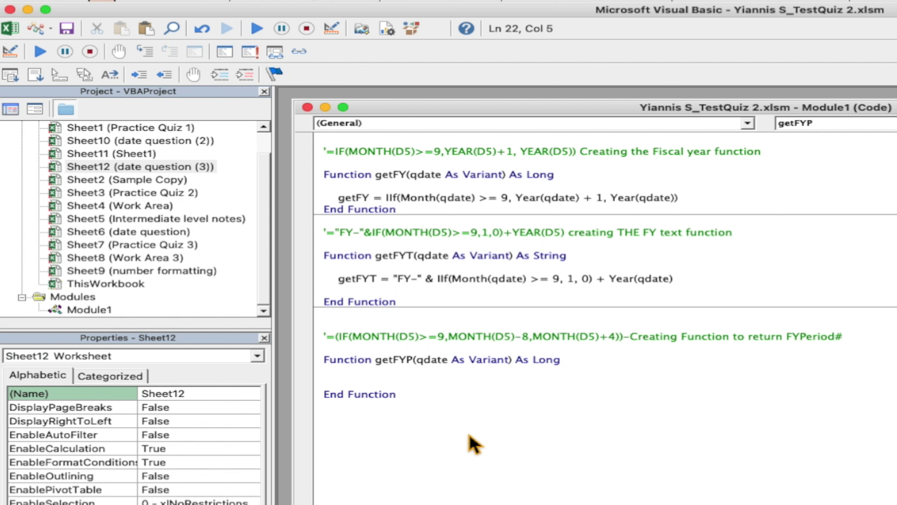
# - Enter the getFYP body as getFYP =(IIF(MONTH(D5)>=9,MONTH(D5)-8,MONTH(D5)+4)), adapting the copied worksheet formula
pyautogui.write('getFYP =')
pyautogui.write('=(IF(MONTH(D5)>=9,MONTH(D5)-8,MONTH(D5)+4))')
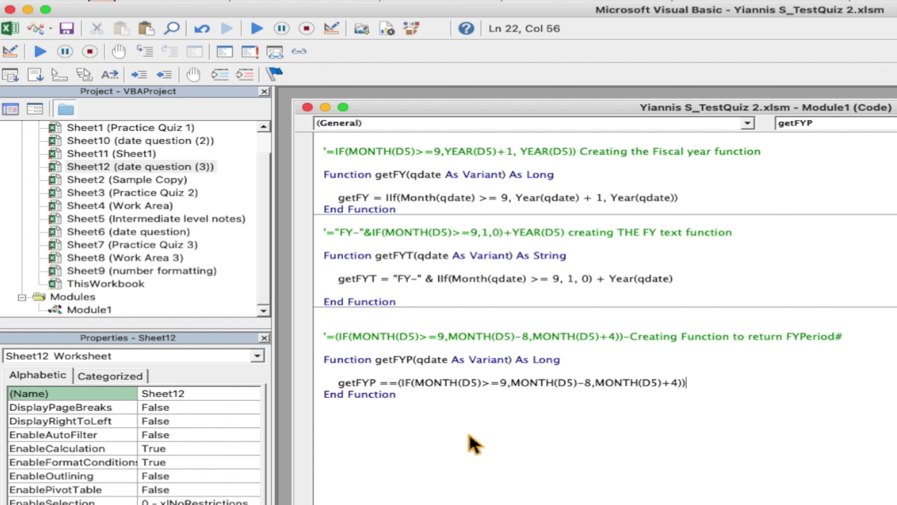
pyautogui.click(389, 382)
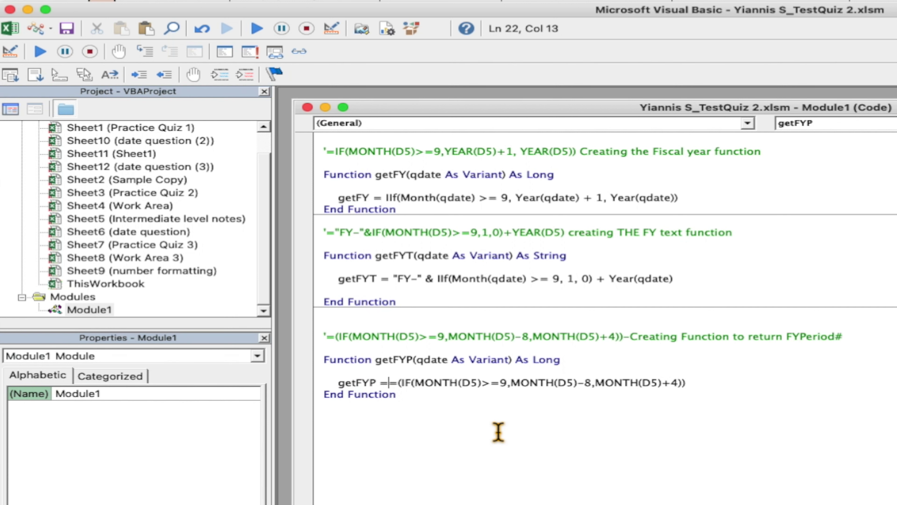
pyautogui.press('BackSpace')
pyautogui.click(397, 385)
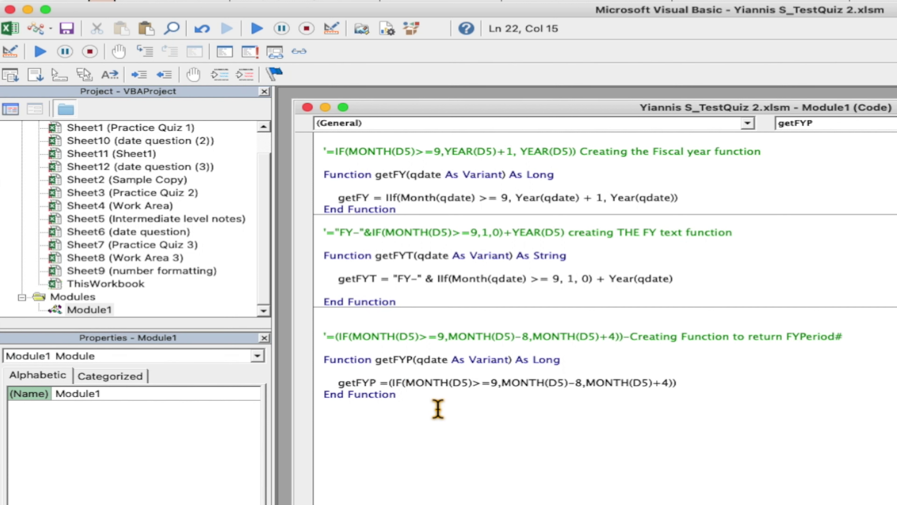
pyautogui.write('I')
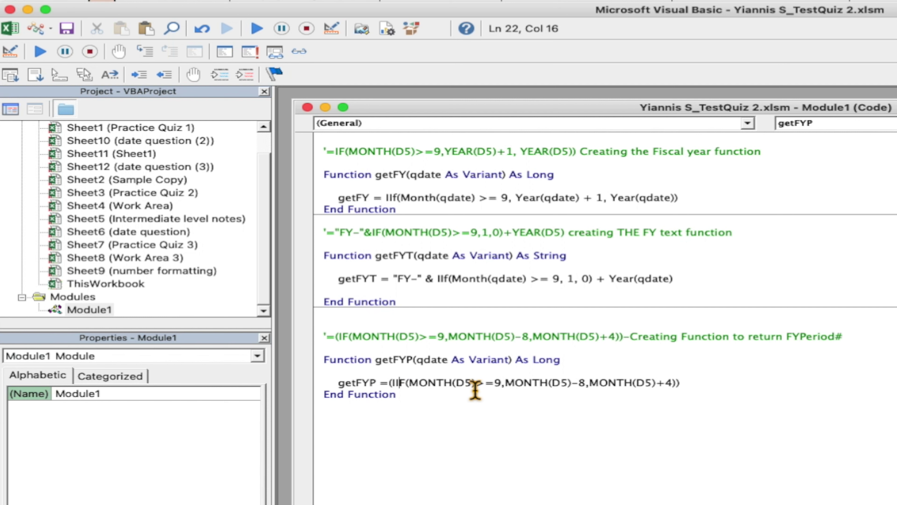
# - Replace all three D5 references in the getFYP body with qdate and add a line break before End Function
pyautogui.click(477, 390)
pyautogui.click(476, 388)
pyautogui.press('BackSpace')
pyautogui.press('BackSpace')
pyautogui.write('qdate) >= 9, Month')
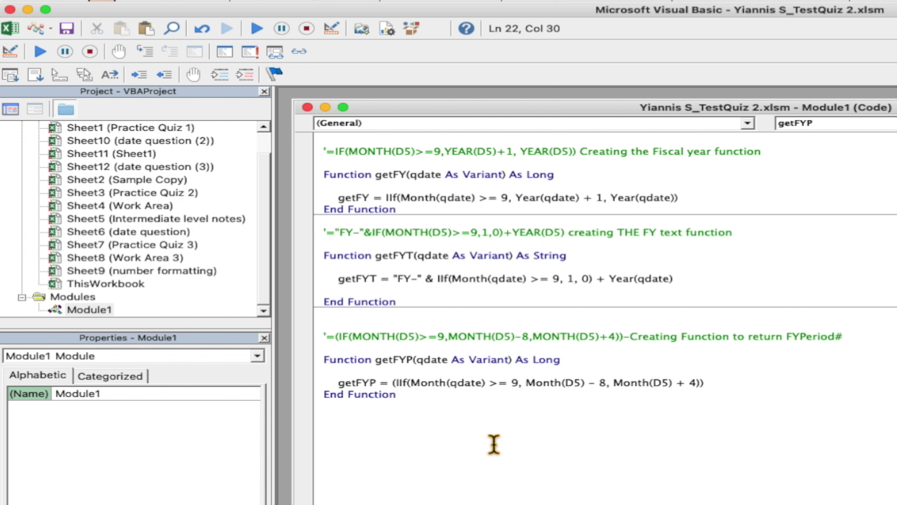
pyautogui.click(583, 383)
pyautogui.press('BackSpace')
pyautogui.press('BackSpace')
pyautogui.write('qdate')
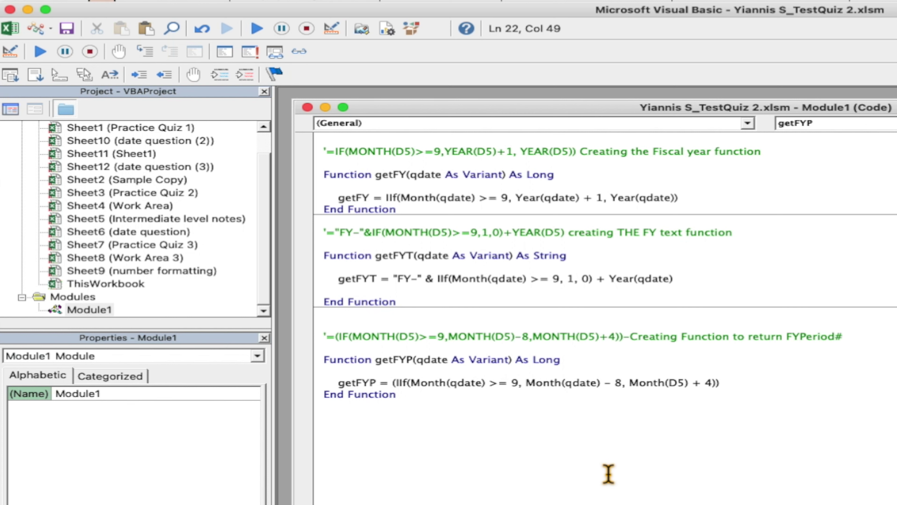
pyautogui.click(678, 383)
pyautogui.press('BackSpace')
pyautogui.press('BackSpace')
pyautogui.write('qdate')
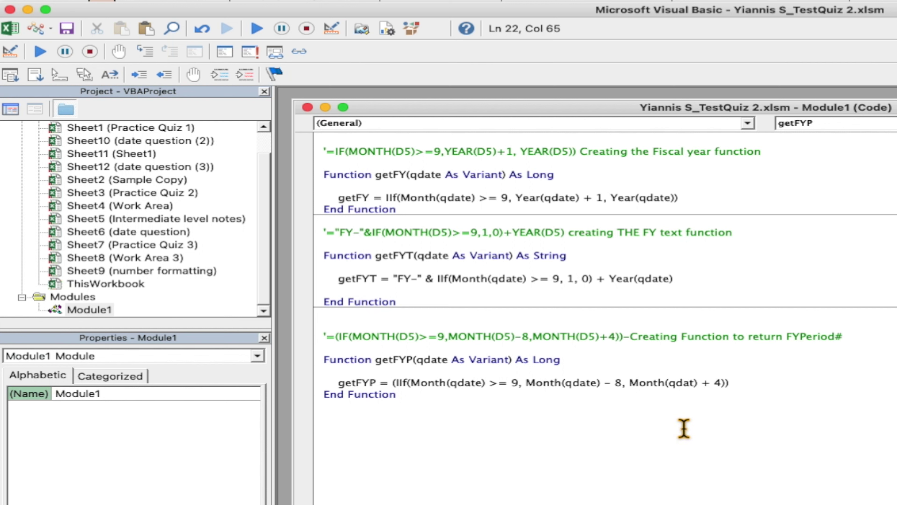
pyautogui.click(819, 399)
pyautogui.press('Return')
# - Switch to the Excel worksheet and enter =getFYP(D6) in the FY Periods # cell for 2/1/21
pyautogui.click(69, 30)
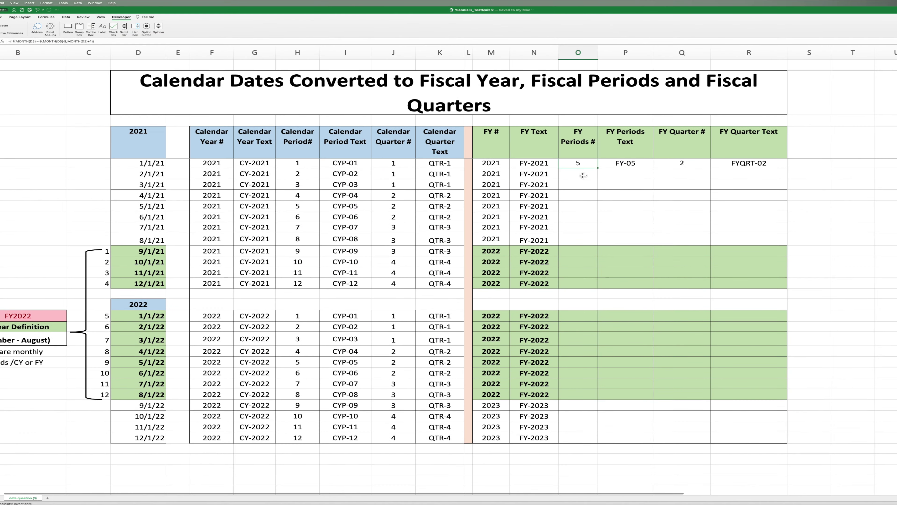
pyautogui.click(583, 175)
pyautogui.write('=get')
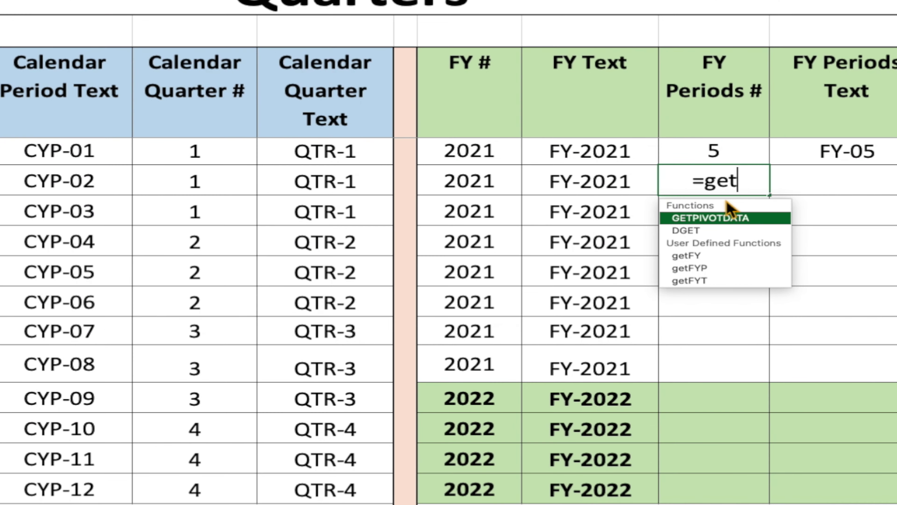
pyautogui.click(690, 268)
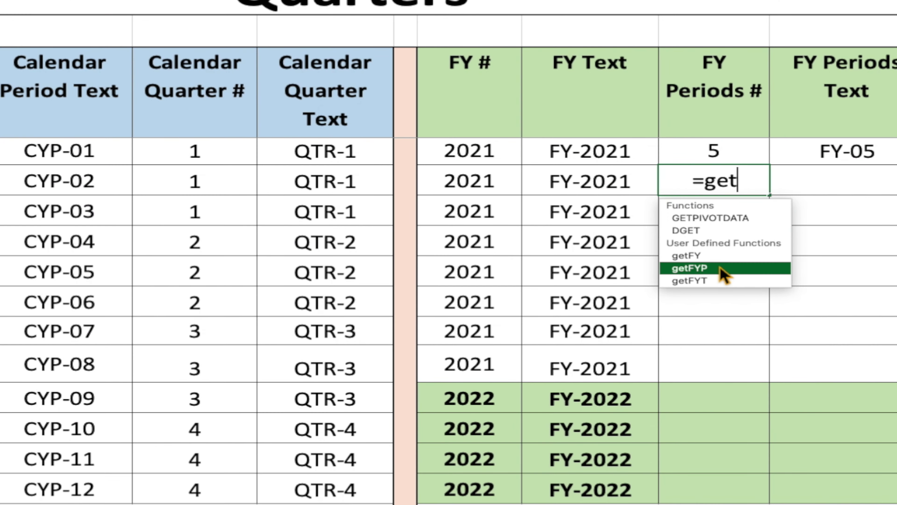
pyautogui.doubleClick(690, 268)
pyautogui.click(158, 176)
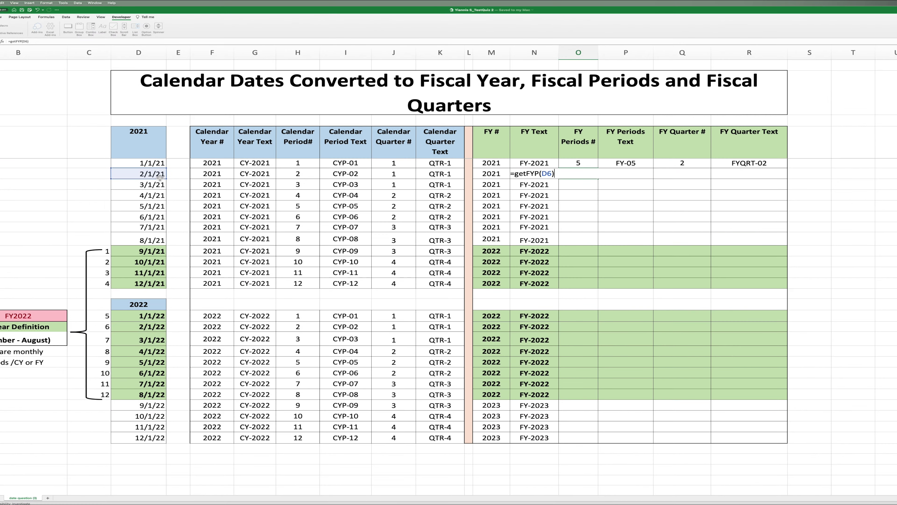
pyautogui.press('Tab')
# - Copy the getFYP formula from the 2/1/21 row and paste only the formula into FY Periods # for 3/1/21 through 12/1/21
pyautogui.click(581, 176)
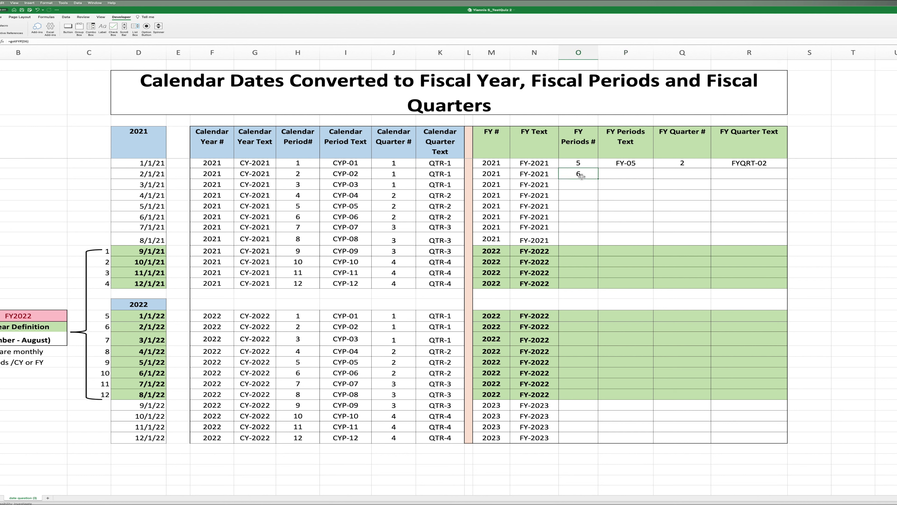
pyautogui.press('super+c')
pyautogui.moveTo(581, 182); pyautogui.dragTo(579, 284)
pyautogui.rightClick(579, 283)
pyautogui.click(608, 295)
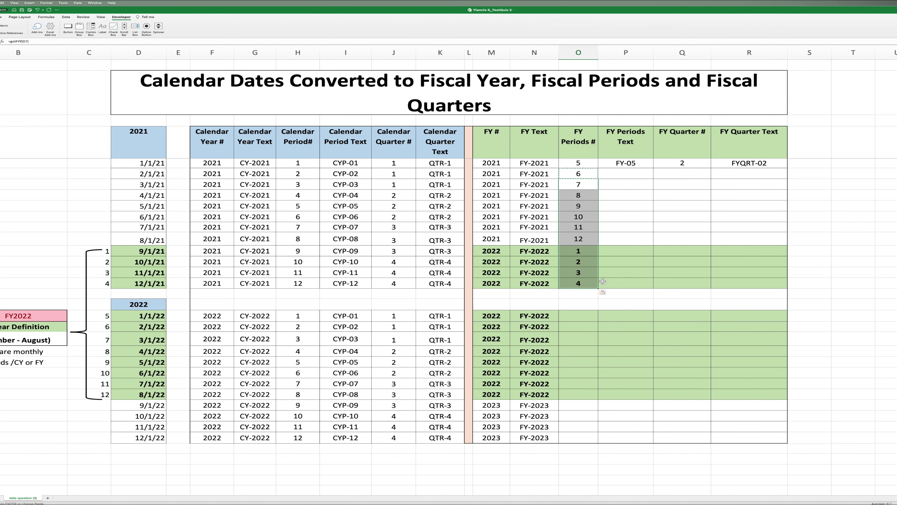
# - Paste only the getFYP formula into the FY Periods # cells for 1/1/22 through 12/1/22
pyautogui.moveTo(585, 320); pyautogui.dragTo(578, 438)
pyautogui.rightClick(586, 314)
pyautogui.click(618, 339)
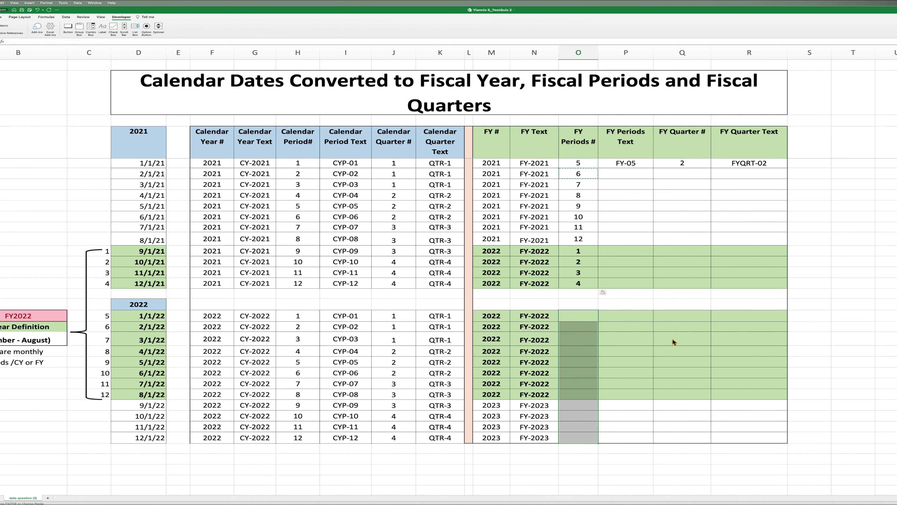
pyautogui.click(593, 343)
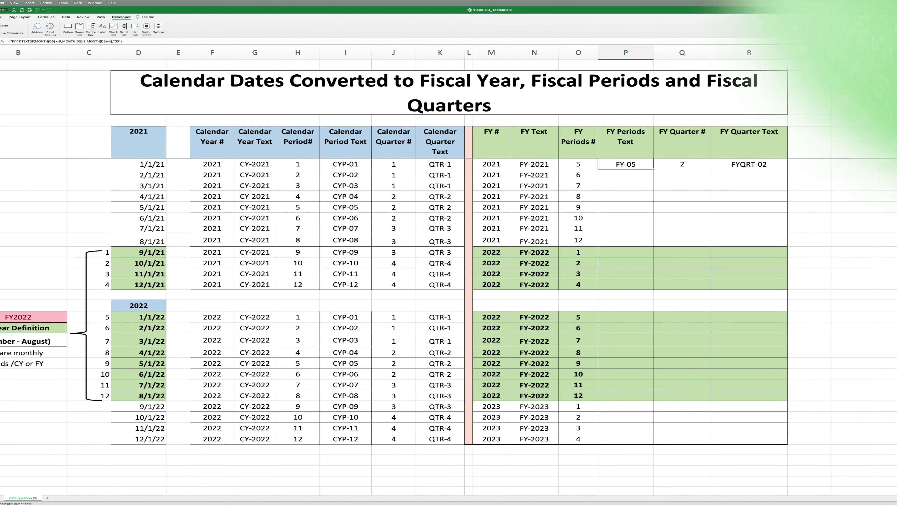
# - Enter ="FY-" & TEXT(getFYP(D6),"00") in the FY Periods Text cell for 2/1/21
pyautogui.click(629, 175)
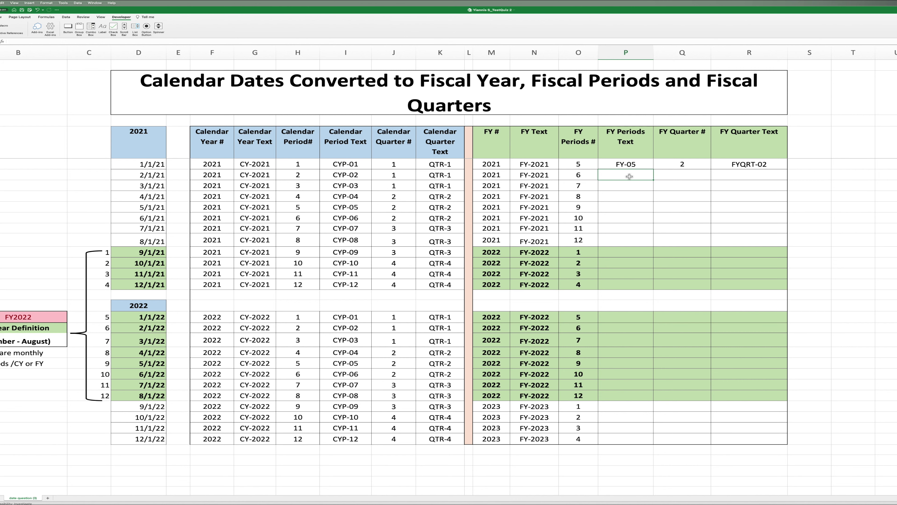
pyautogui.write('=')
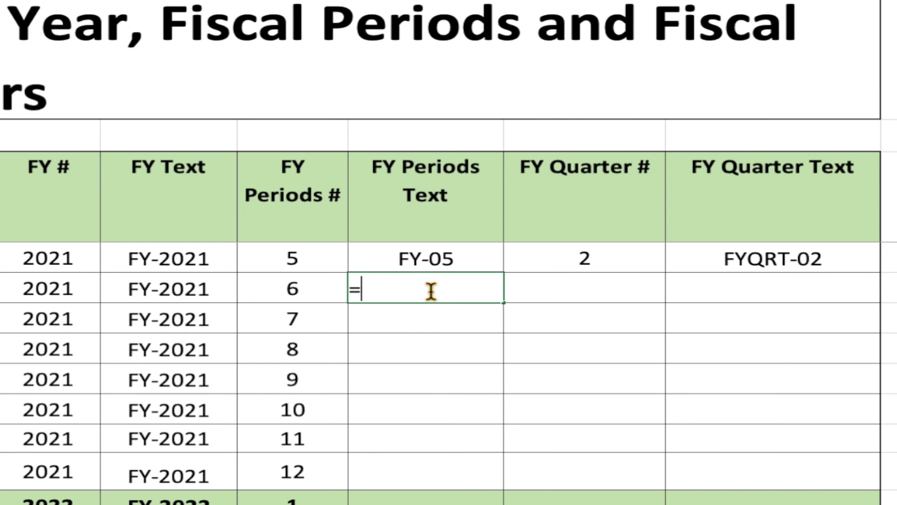
pyautogui.write('"FY')
pyautogui.write('-" ')
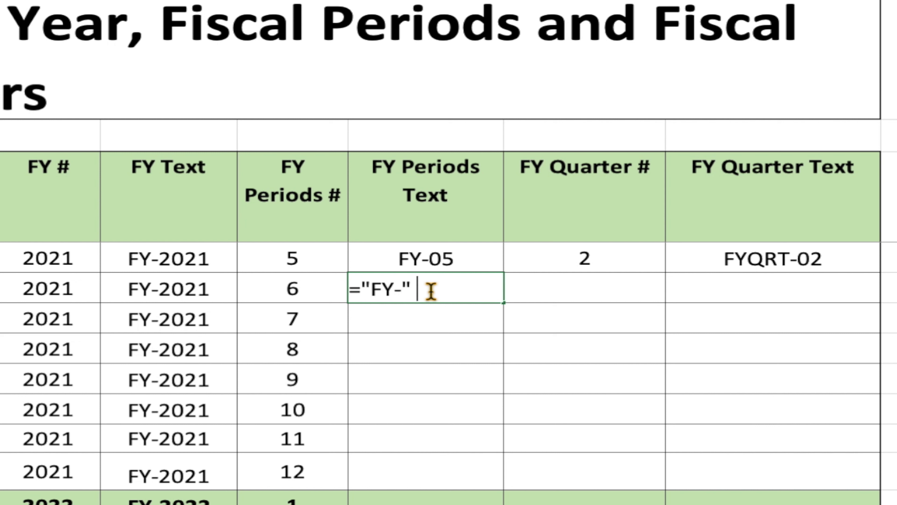
pyautogui.write('& te')
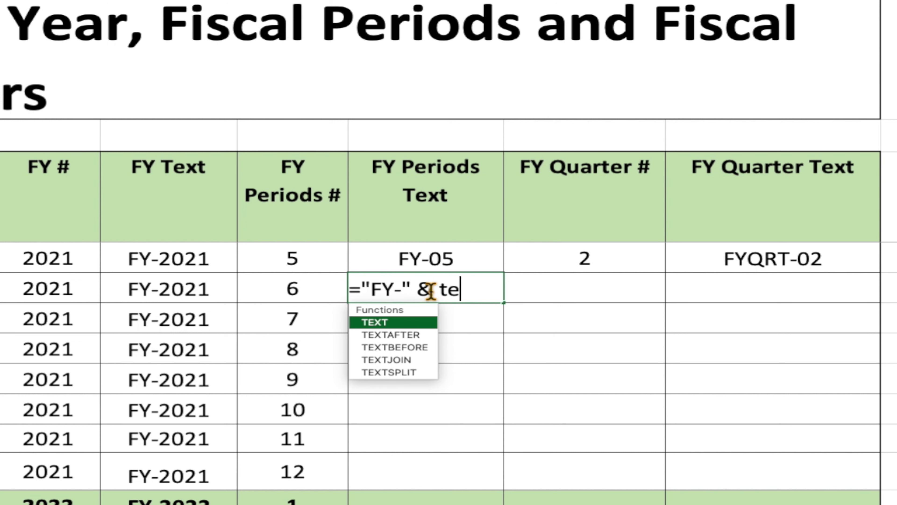
pyautogui.write('xt')
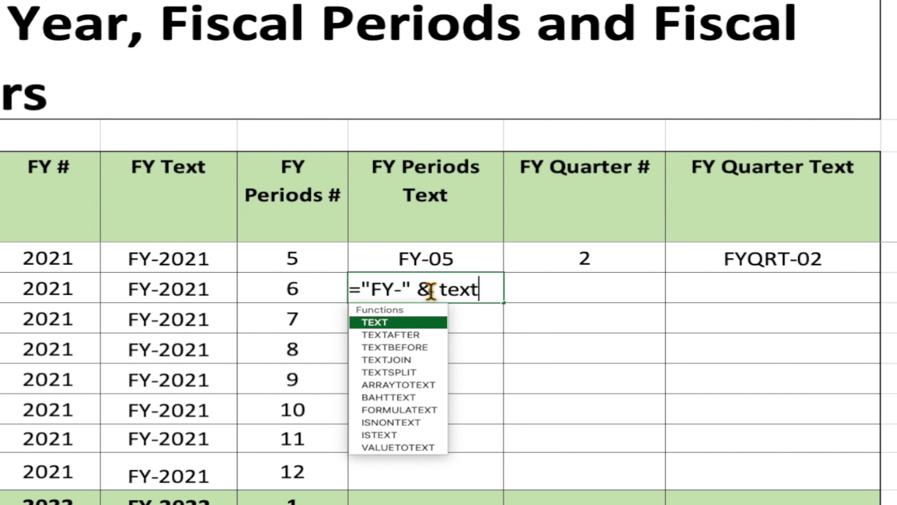
pyautogui.write('(')
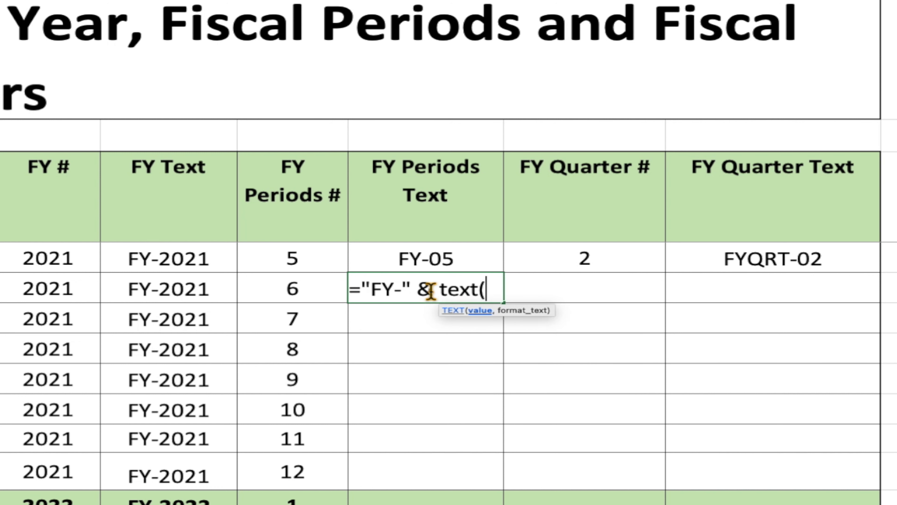
pyautogui.write('getfy')
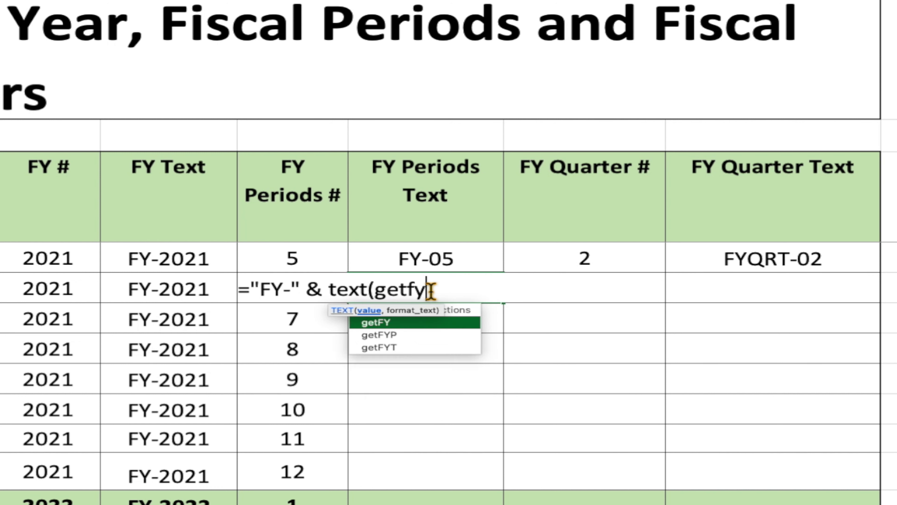
pyautogui.write('p')
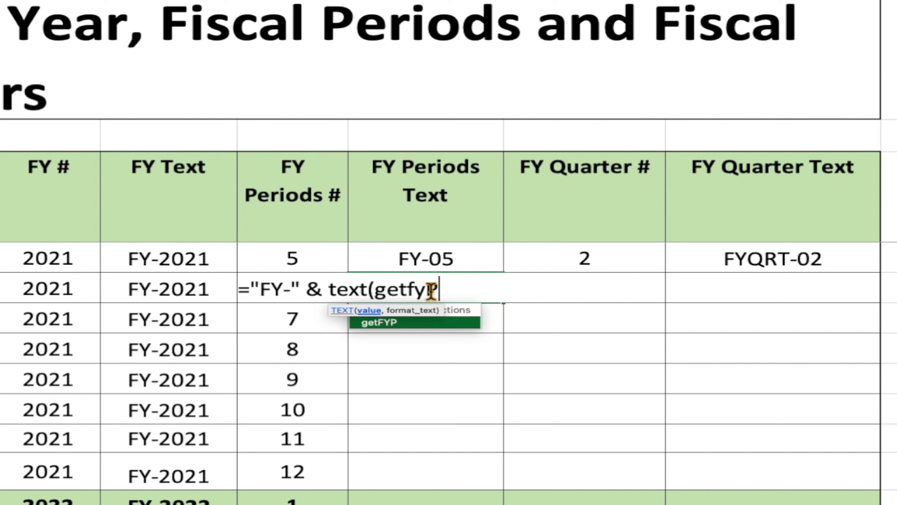
pyautogui.write('(')
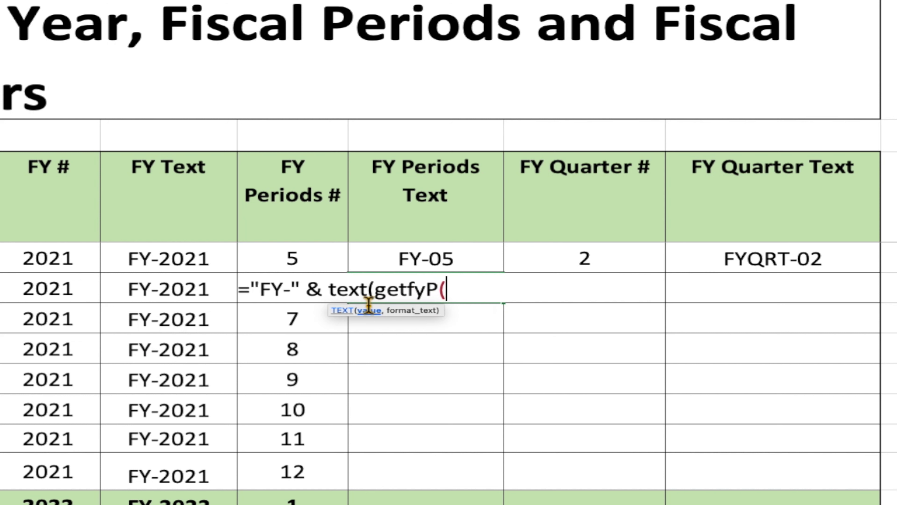
pyautogui.write('D6')
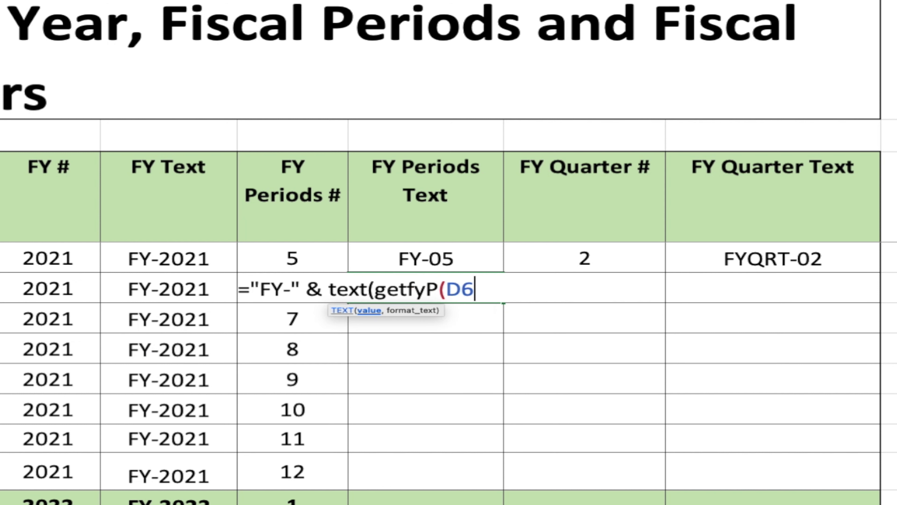
pyautogui.write('),"0')
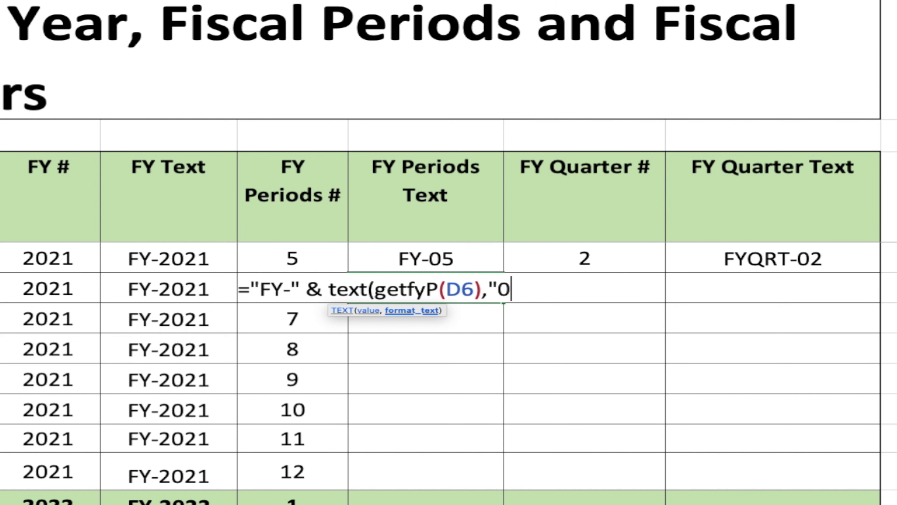
pyautogui.write('0")')
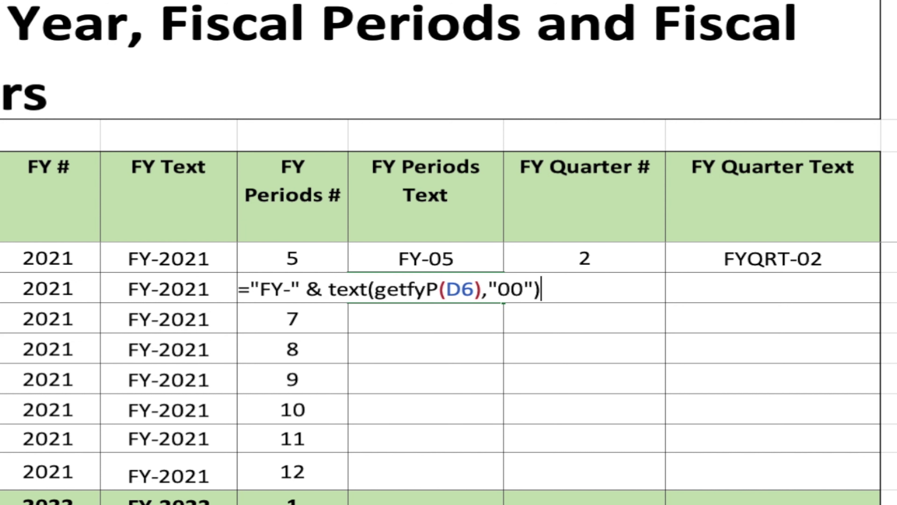
pyautogui.press('Tab')
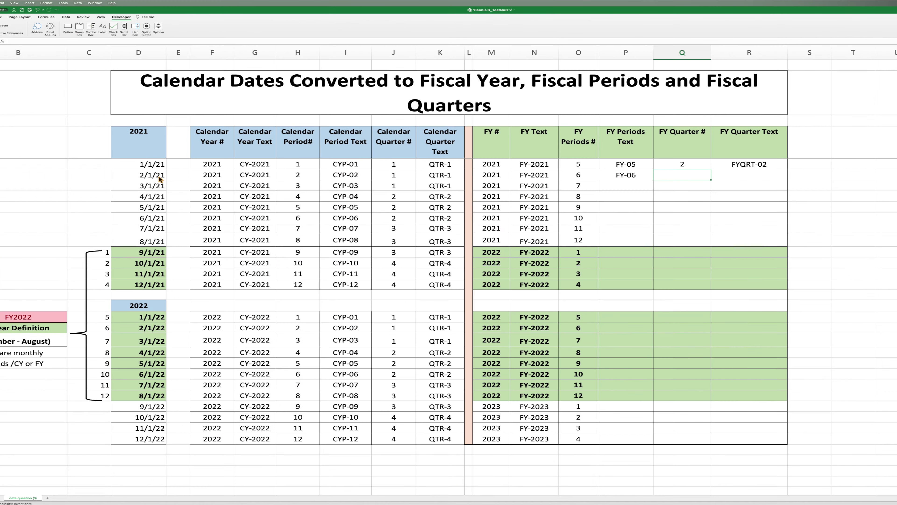
# - Copy the FY Periods Text formula from the 2/1/21 row and paste only the formula into 3/1/21 through 12/1/21
pyautogui.click(616, 175)
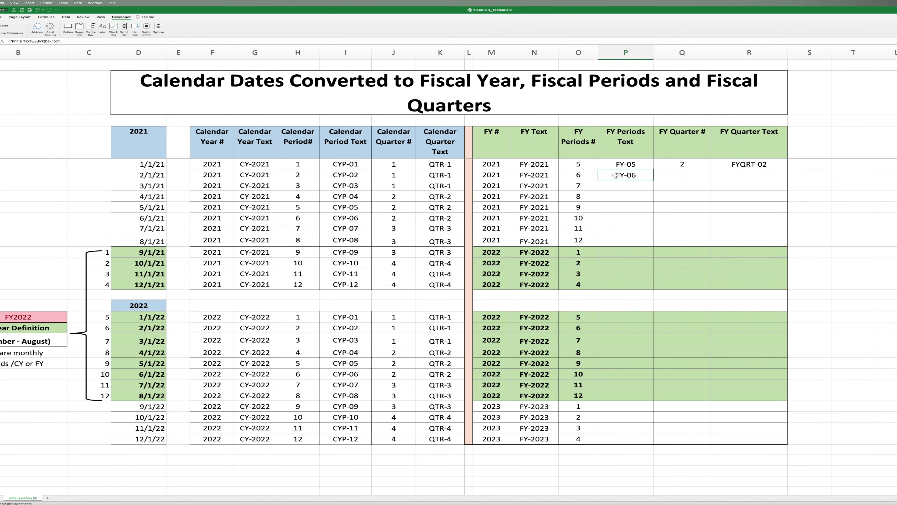
pyautogui.press('super+c')
pyautogui.moveTo(624, 185); pyautogui.dragTo(632, 285)
pyautogui.rightClick(651, 283)
pyautogui.press('Escape')
pyautogui.press('super+v')
# - Paste only the copied formula into the FY Periods Text cells for 1/1/22 through 12/1/22
pyautogui.moveTo(627, 317); pyautogui.dragTo(633, 438)
pyautogui.rightClick(633, 438)
pyautogui.moveTo(671, 335)
pyautogui.click(719, 344)
pyautogui.click(648, 341)
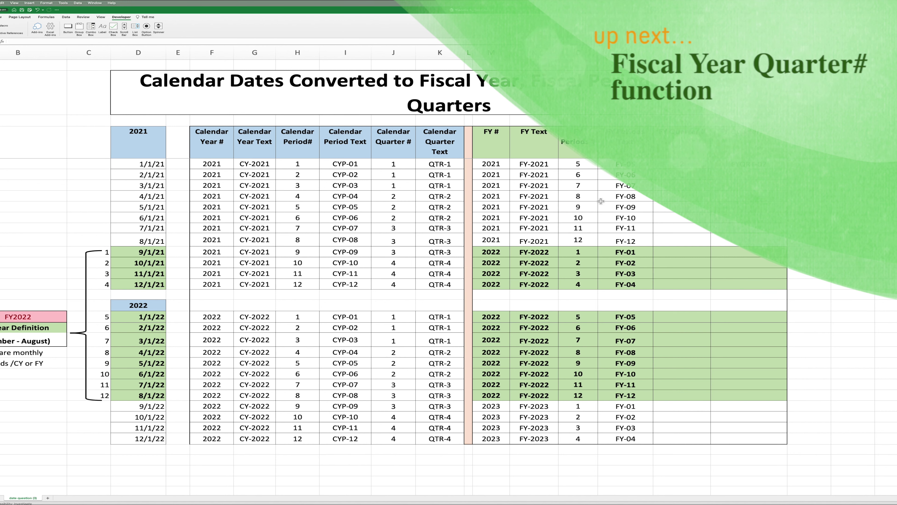
# - In the VBA code module, add the comment '=INT((O5+2)/3) Creating theFunction for Fiscal Quarter below getFYP
pyautogui.click(121, 17)
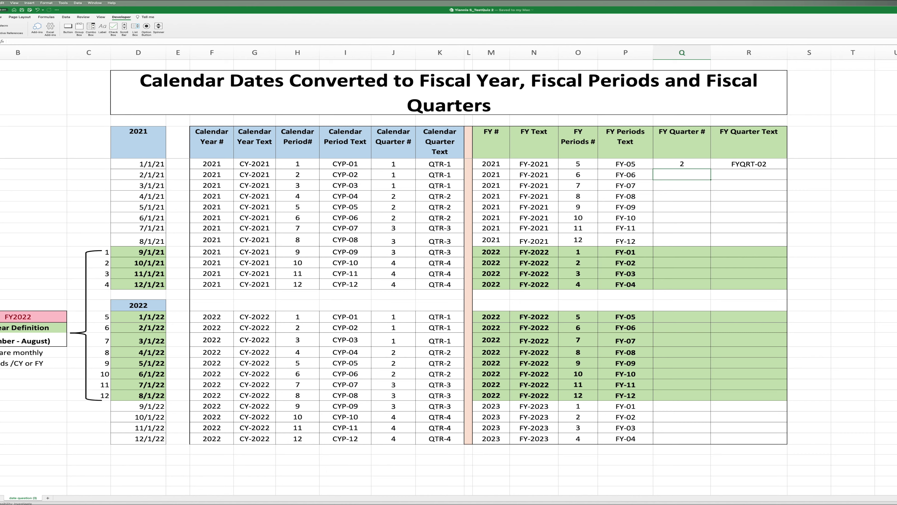
pyautogui.click(1, 28)
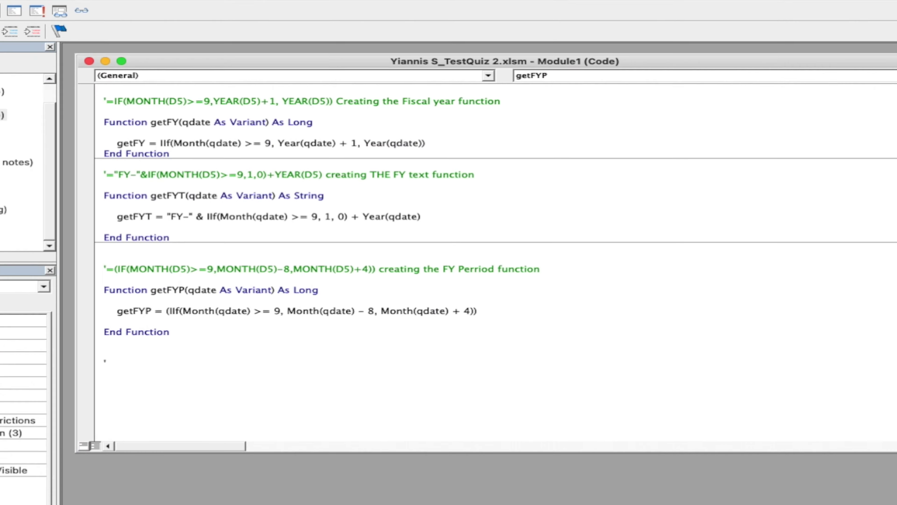
pyautogui.press('super+v')
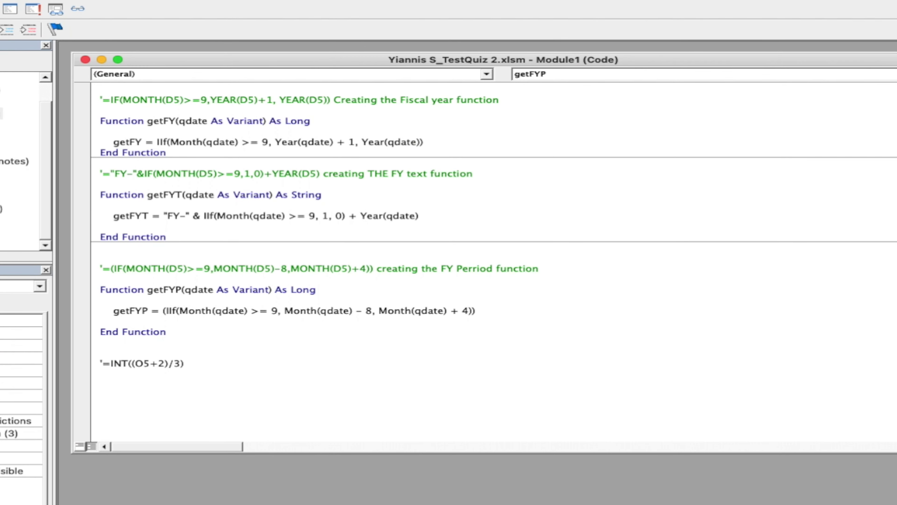
pyautogui.write('Creating theFun')
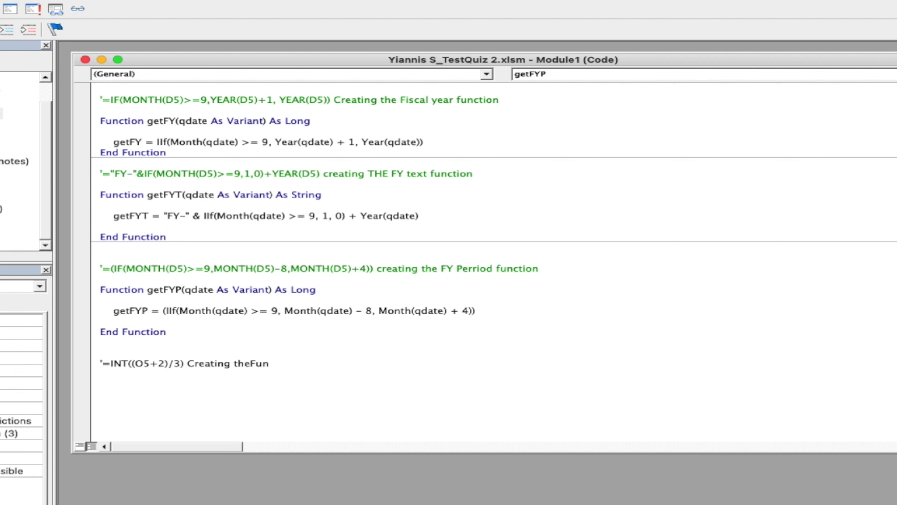
pyautogui.write('ction for Fiscal Quarter')
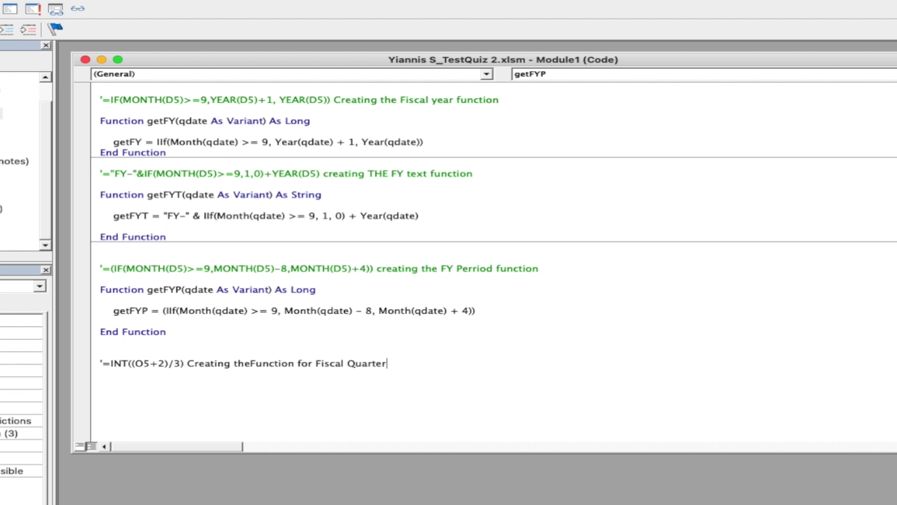
pyautogui.press('Return')
# - Declare Function getFYQ(qdate As Variant) As Long below the fiscal quarter comment
pyautogui.write('Function get')
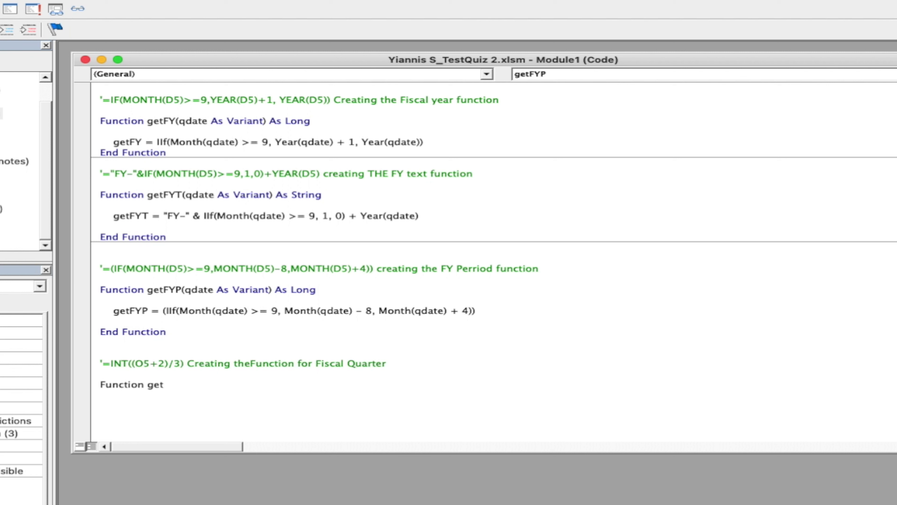
pyautogui.write('FYQ(qdate as variant) as')
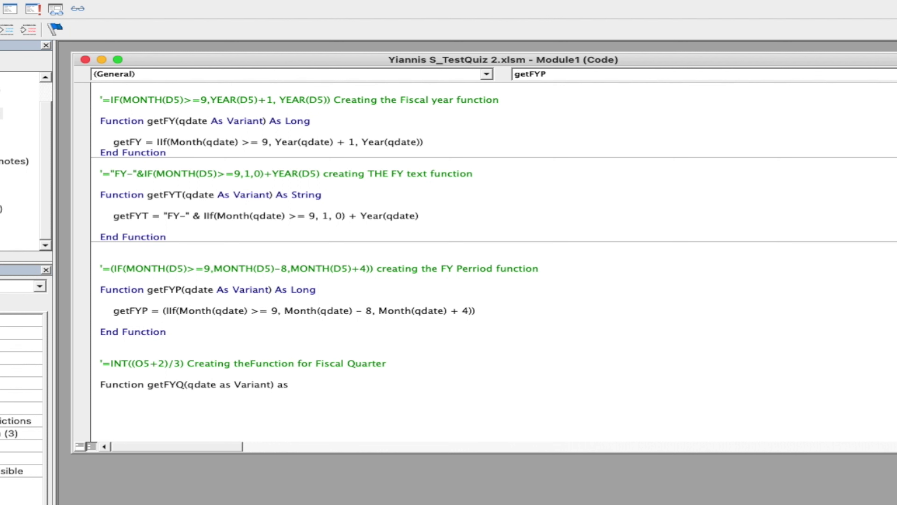
pyautogui.write(' Long')
pyautogui.press('Return')
pyautogui.press('Return')
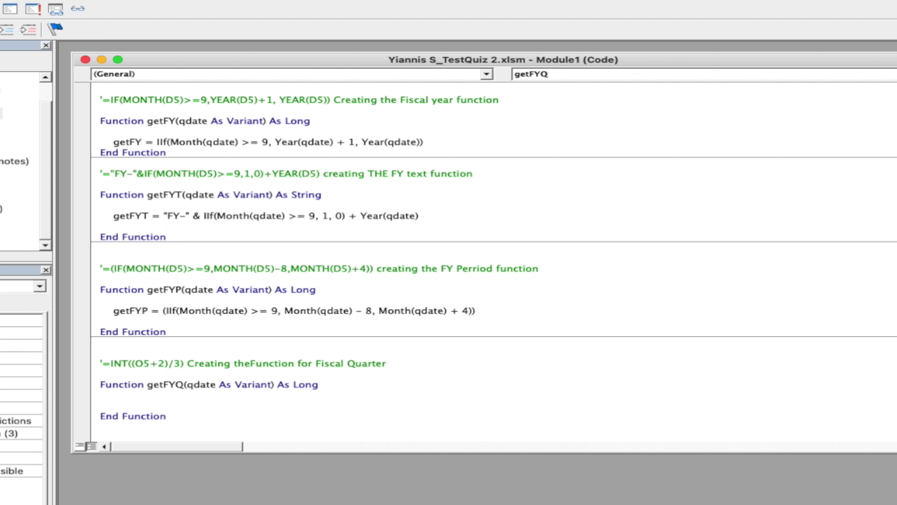
# - Write getFYQ=INT((O5+2)/3) as the body of the getFYQ function
pyautogui.write('getFYQ')
pyautogui.write('=INT((O5+2)/3)')
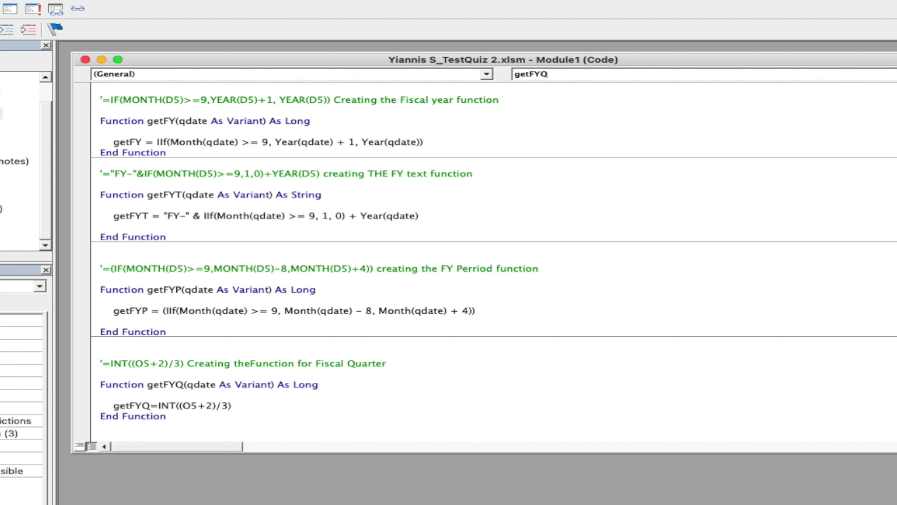
pyautogui.press('Down')
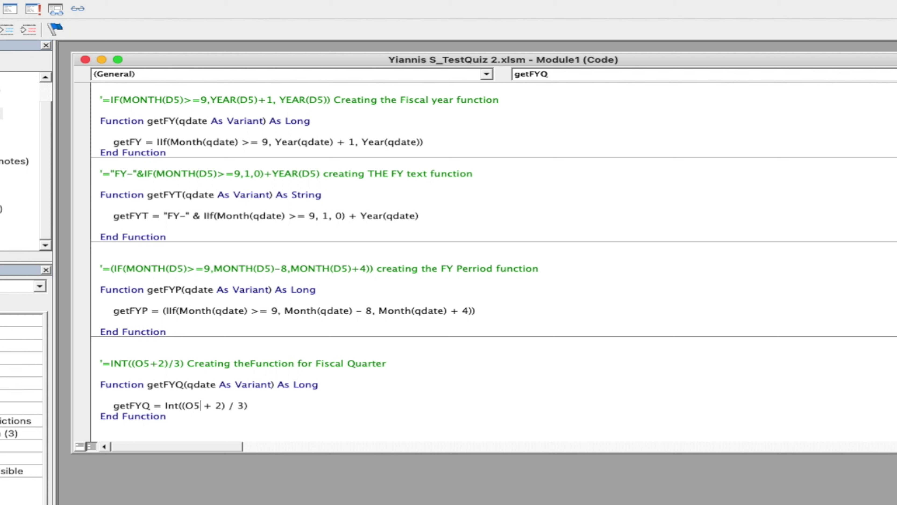
# - Replace the O5 reference with getFYP(qdate) so the line reads getFYQ = Int((getFYP(qdate) + 2) / 3)
pyautogui.press('BackSpace')
pyautogui.press('BackSpace')
pyautogui.press('Delete')
pyautogui.press('Delete')
pyautogui.press('Delete')
pyautogui.write('getFYP(qdate)')
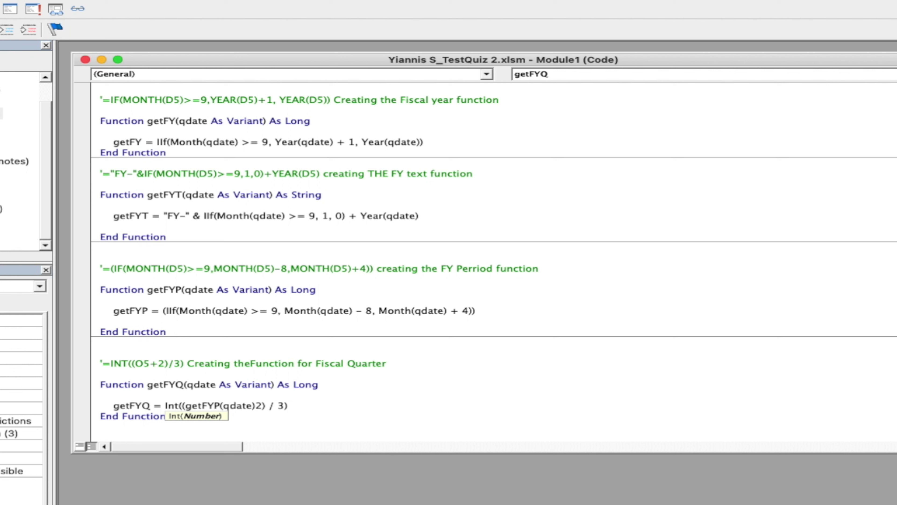
pyautogui.write(' +')
pyautogui.click(398, 409)
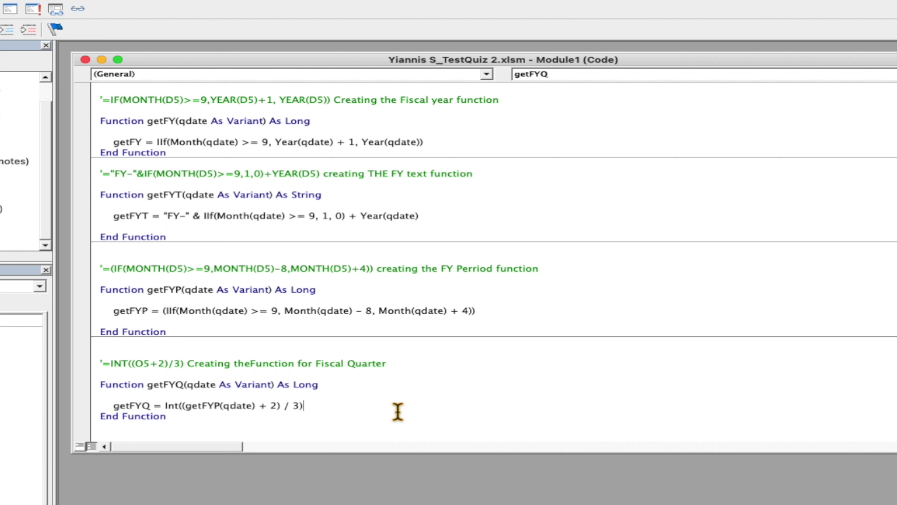
pyautogui.press('Return')
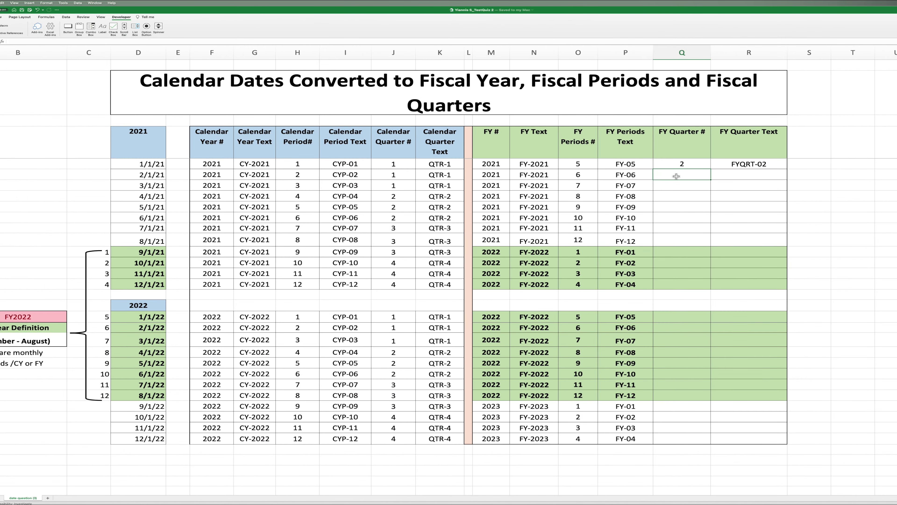
# - Enter =getFYQ(D6) in the worksheet's FY Quarter # cell for 2/1/21
pyautogui.write('=getFY')
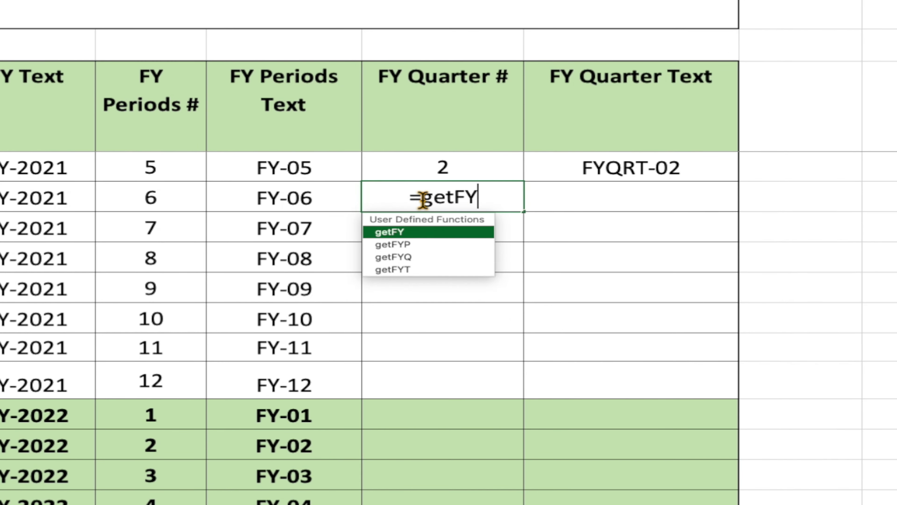
pyautogui.click(407, 257)
pyautogui.doubleClick(407, 256)
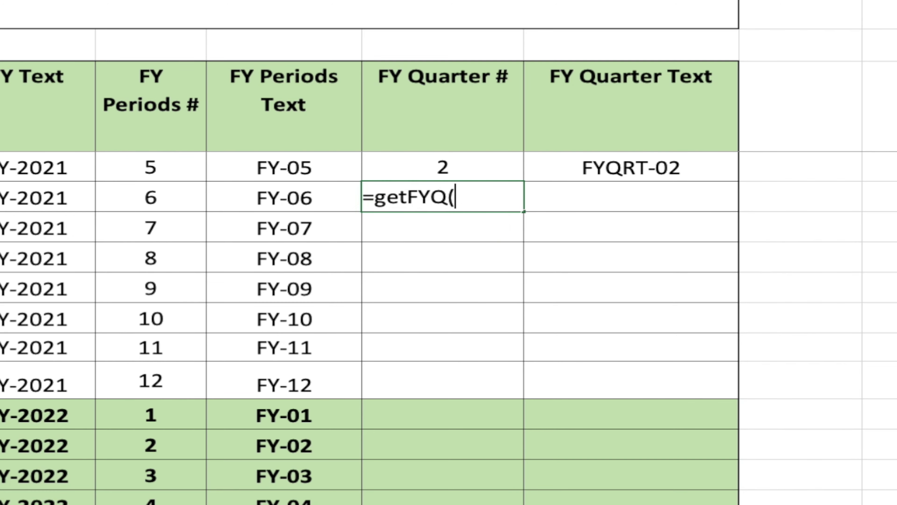
pyautogui.click(156, 174)
pyautogui.press('Tab')
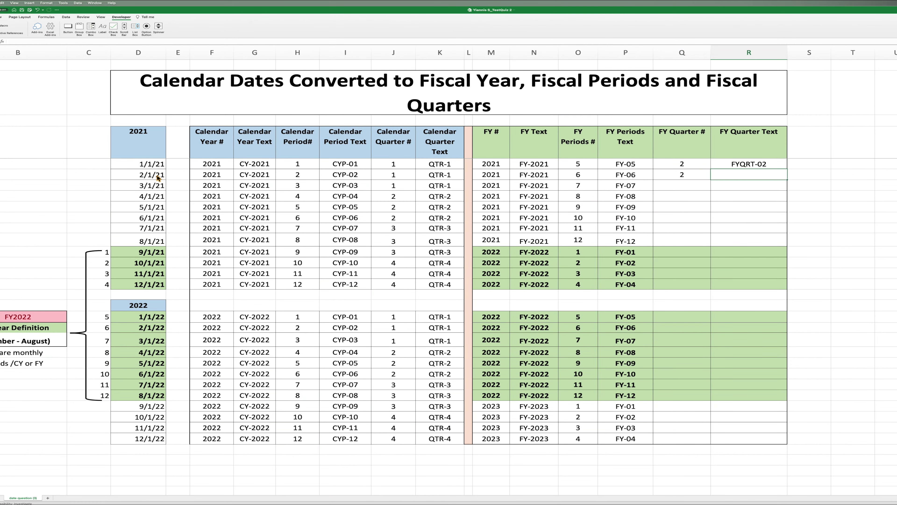
# - Copy the FY Quarter # formula from the 2/1/21 row and paste only the formula into 3/1/21 through 12/1/21
pyautogui.click(684, 176)
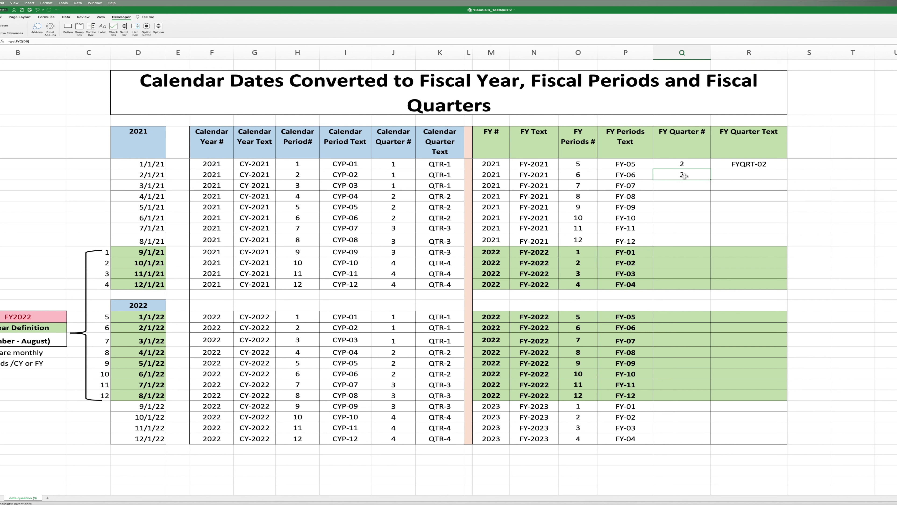
pyautogui.moveTo(687, 189); pyautogui.dragTo(683, 284)
pyautogui.rightClick(684, 284)
pyautogui.click(703, 302)
# - Paste only the getFYQ formula into the FY Quarter # cells for 1/1/22 through 12/1/22
pyautogui.moveTo(683, 317); pyautogui.dragTo(698, 438)
pyautogui.rightClick(699, 438)
pyautogui.click(745, 340)
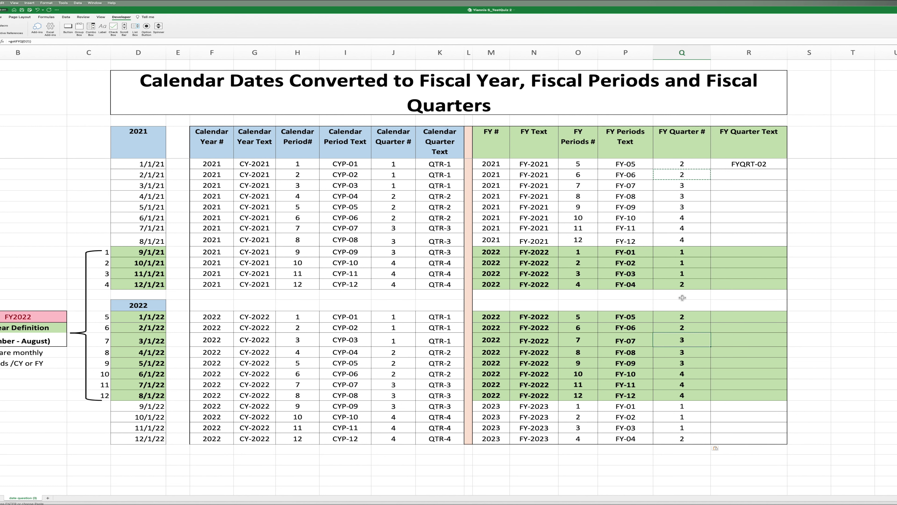
# - Enter ="FYQRT-" & TEXT(getFYQ(D6), "00") in the FY Quarter Text cell for 2/1/21
pyautogui.click(745, 164)
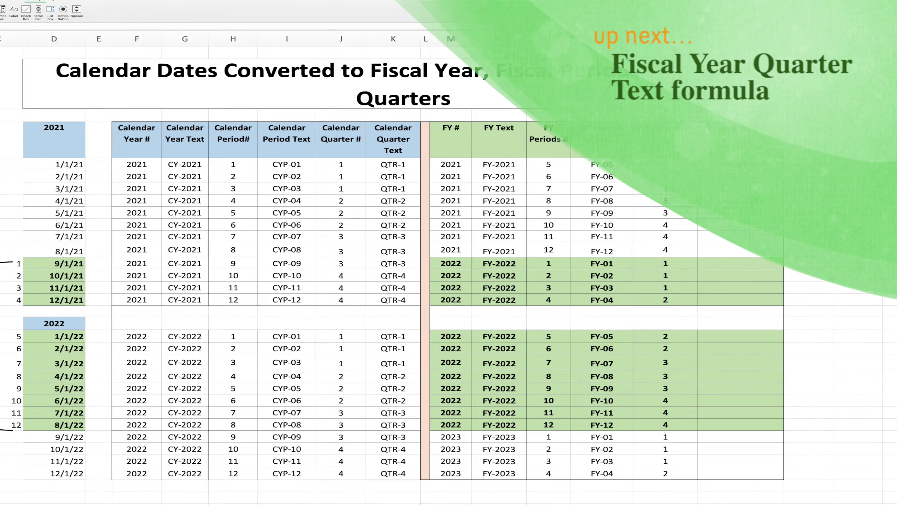
pyautogui.write('="FYQRT')
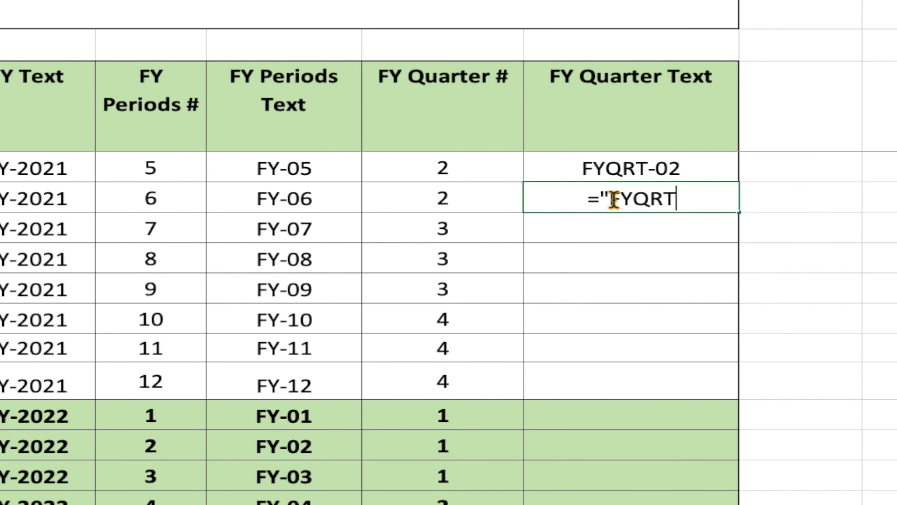
pyautogui.write('-')
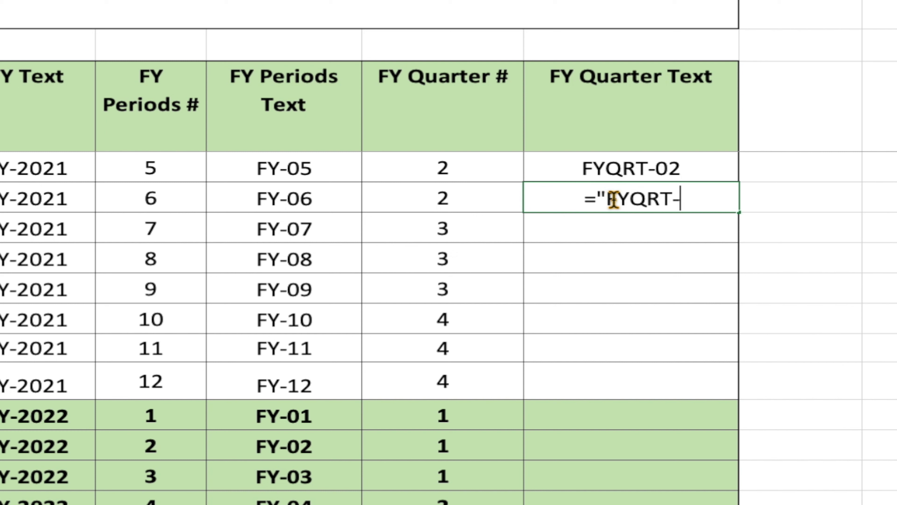
pyautogui.write('" &')
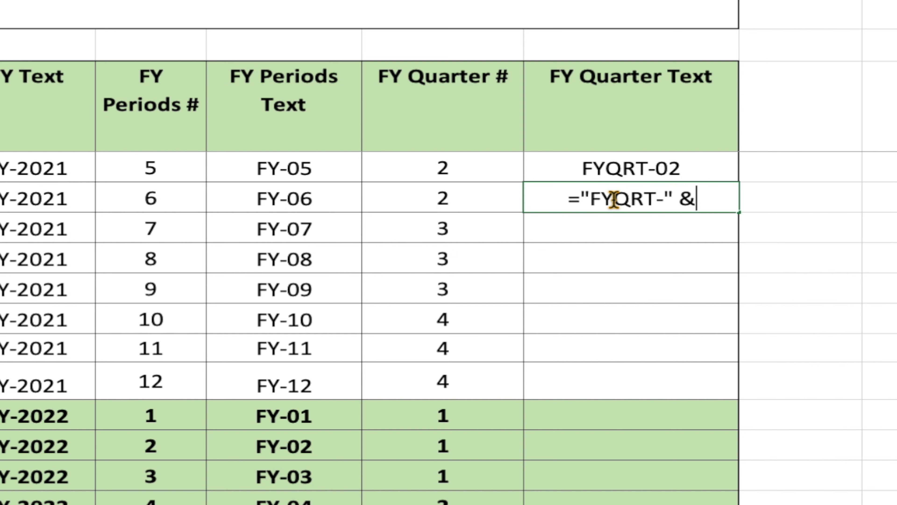
pyautogui.write(' text')
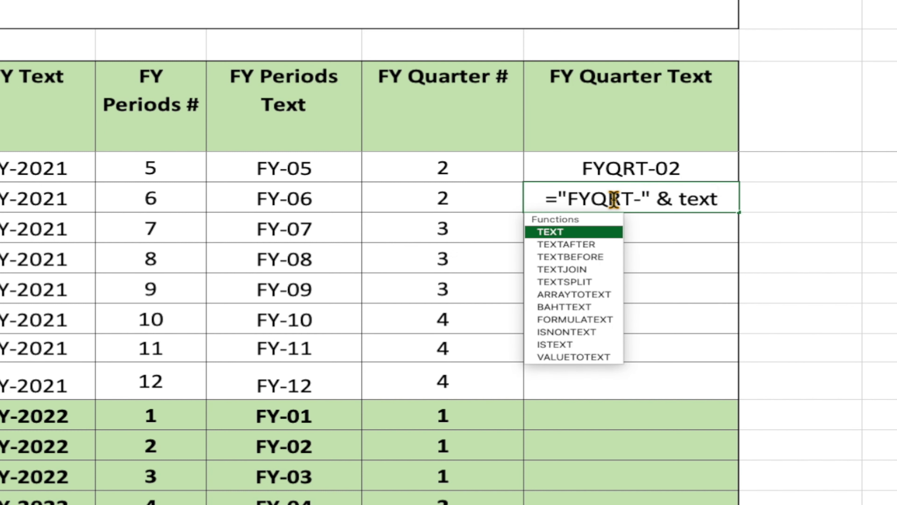
pyautogui.write('(get')
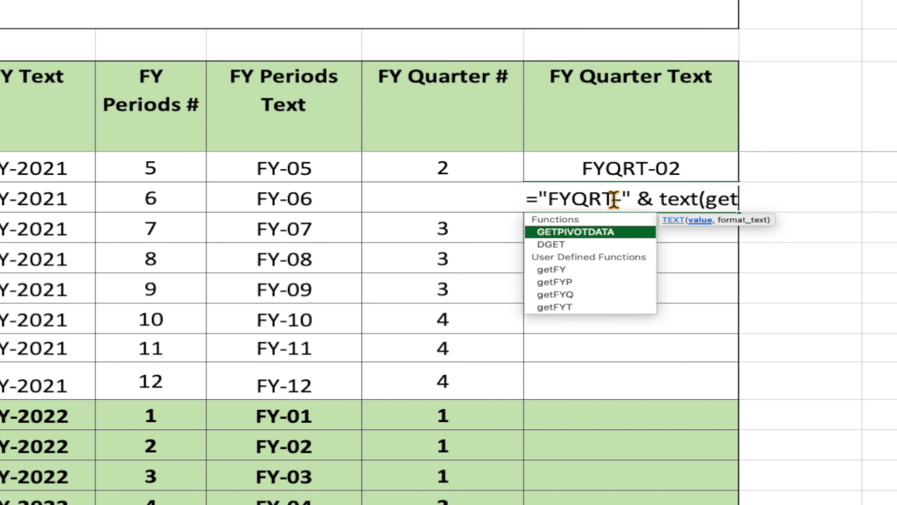
pyautogui.write('FYQ(')
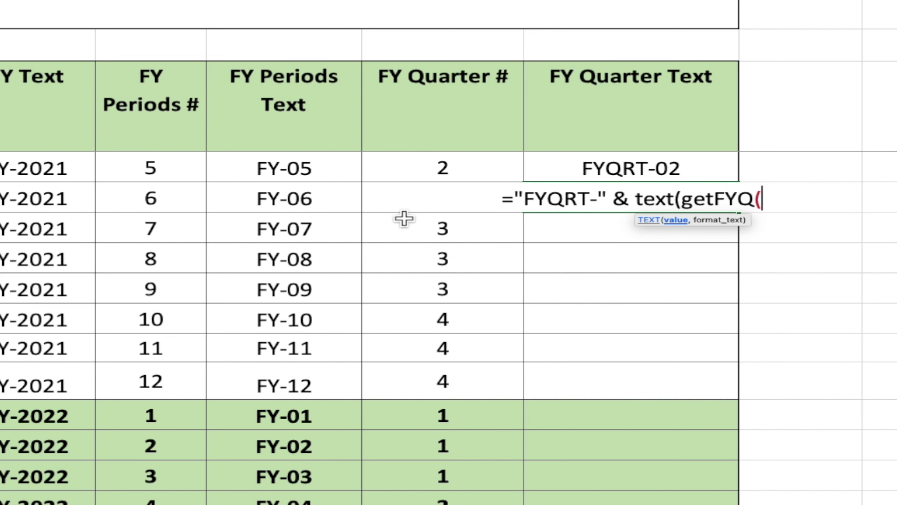
pyautogui.write('D6)')
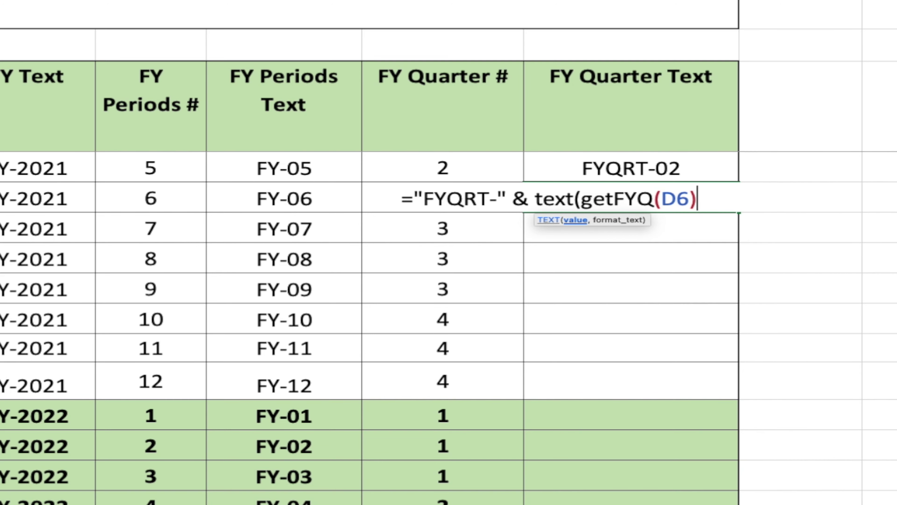
pyautogui.write(', "0')
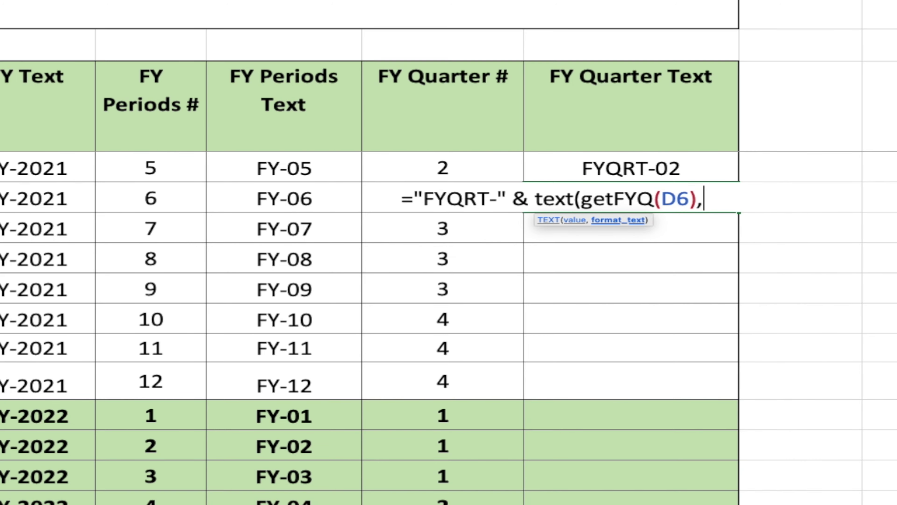
pyautogui.write('0")')
pyautogui.press('Tab')
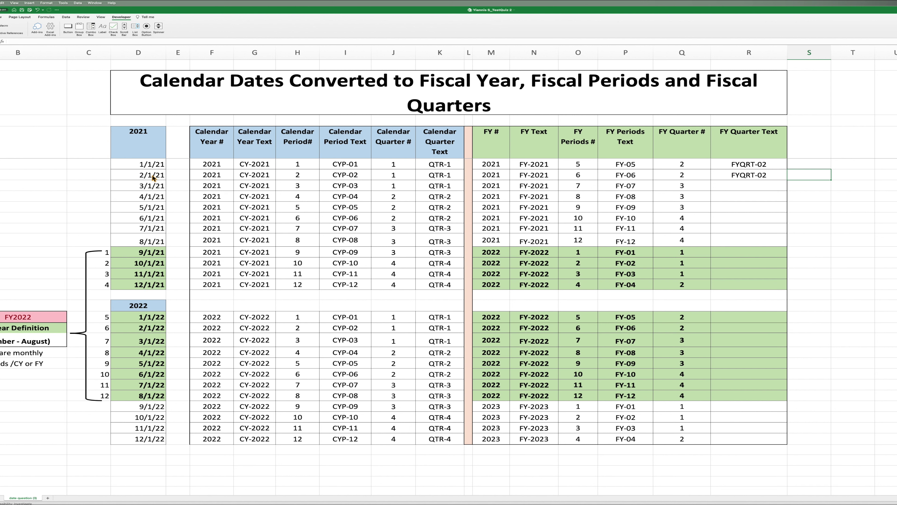
# - Copy the FY Quarter Text formula from the 2/1/21 row and paste only the formula into 3/1/21 through 12/1/21
pyautogui.click(760, 179)
pyautogui.hotkey('ctrl', 'c')
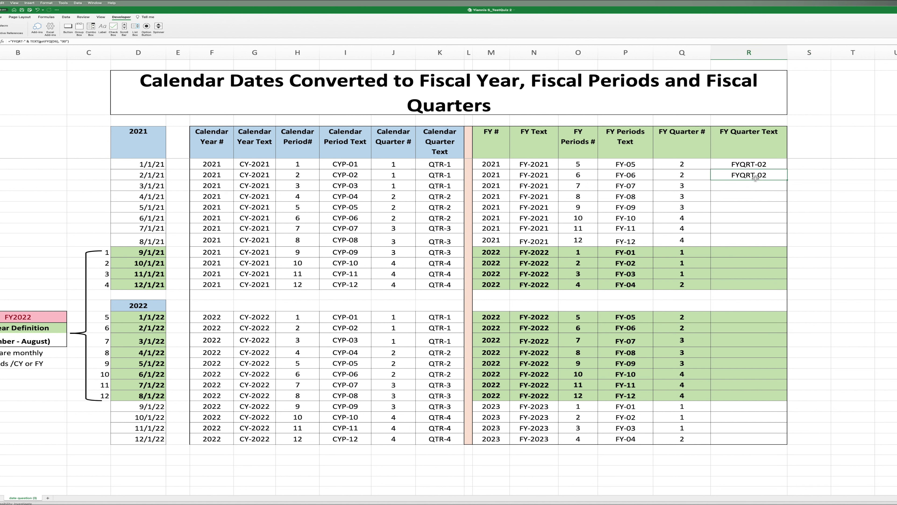
pyautogui.moveTo(751, 185); pyautogui.dragTo(754, 286)
pyautogui.rightClick(754, 286)
pyautogui.click(770, 310)
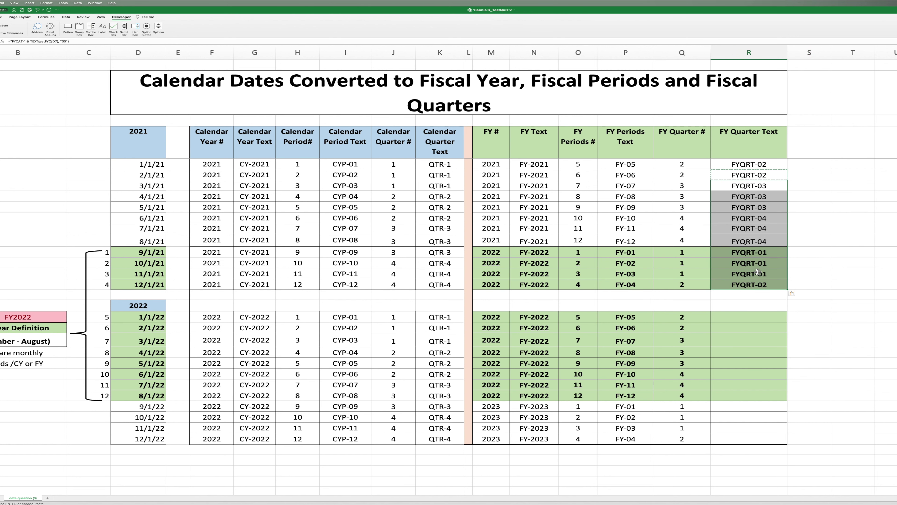
# - Paste only the copied formula into the FY Quarter Text cells for 1/1/22 through 12/1/22
pyautogui.moveTo(751, 317); pyautogui.dragTo(759, 438)
pyautogui.rightClick(746, 326)
pyautogui.moveTo(771, 344)
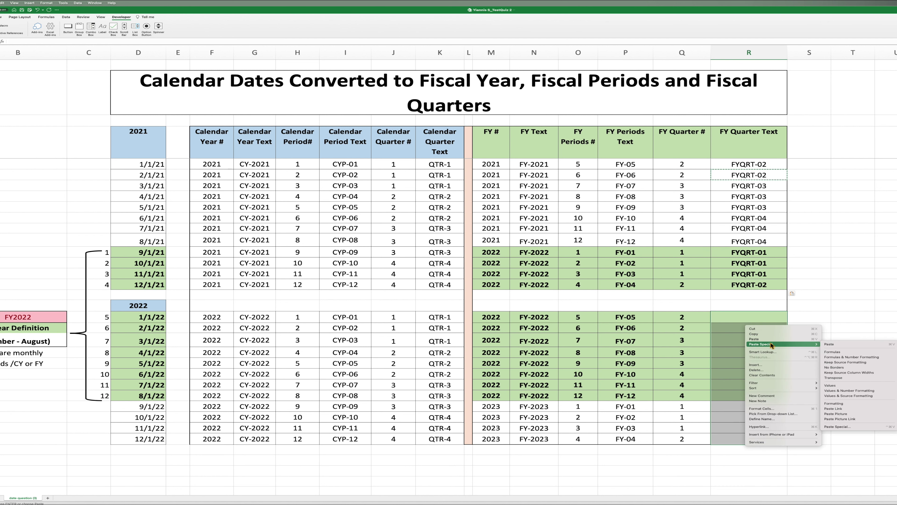
pyautogui.click(832, 352)
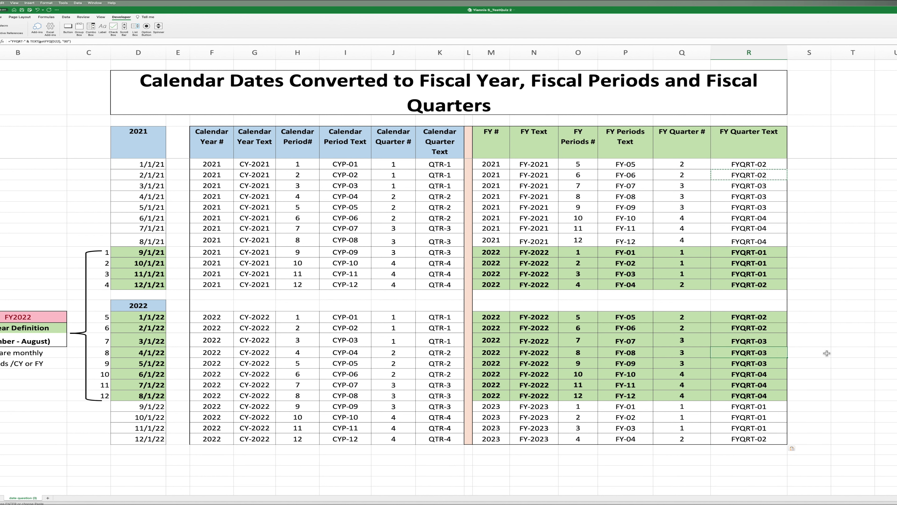
# - Check the FY Quarter Text formulas for 3/1/21 and 5/1/21 against the functions in the VBA code module
pyautogui.click(757, 186)
pyautogui.click(756, 208)
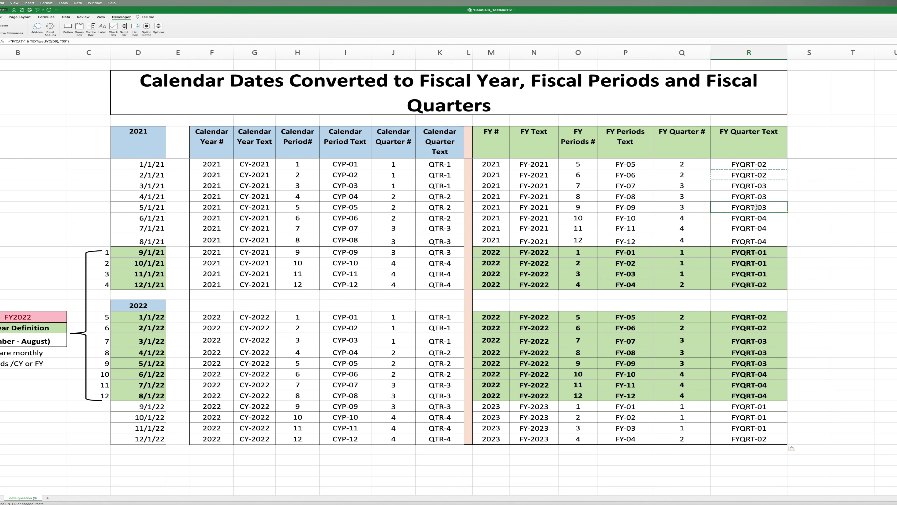
pyautogui.hotkey('alt', 'F11')
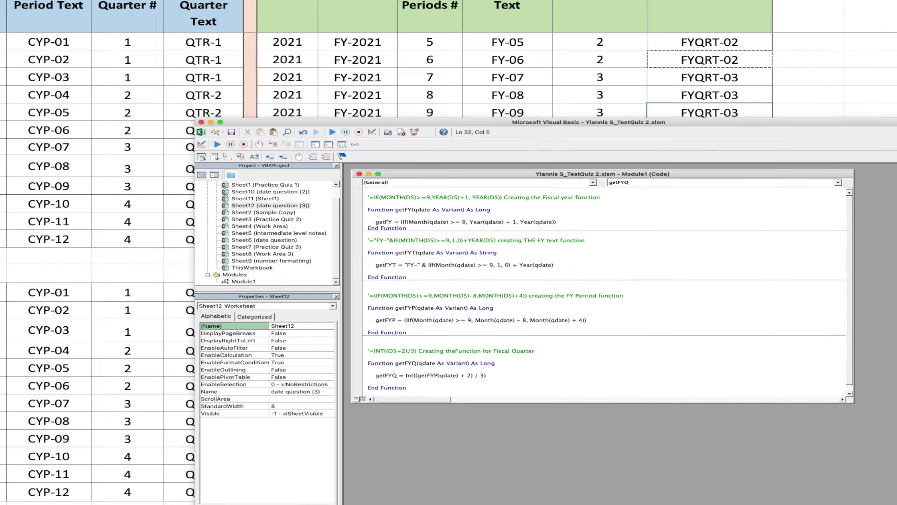